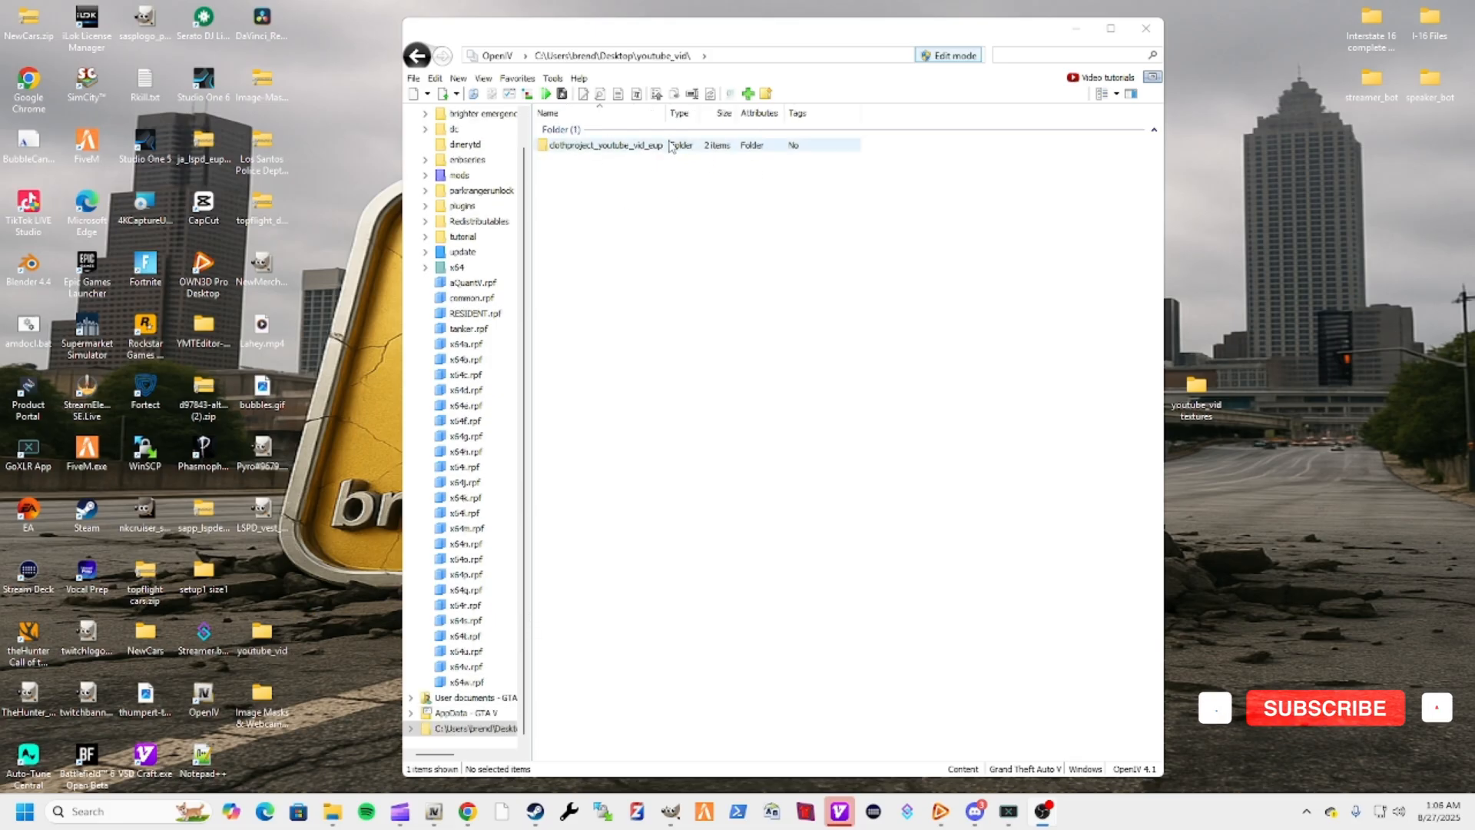
# Open the mp_m_freemode_01_mp_m_youtube_vid_eup folder inside the clothing project's stream folder
pyautogui.doubleClick(607, 146)
pyautogui.doubleClick(658, 159)
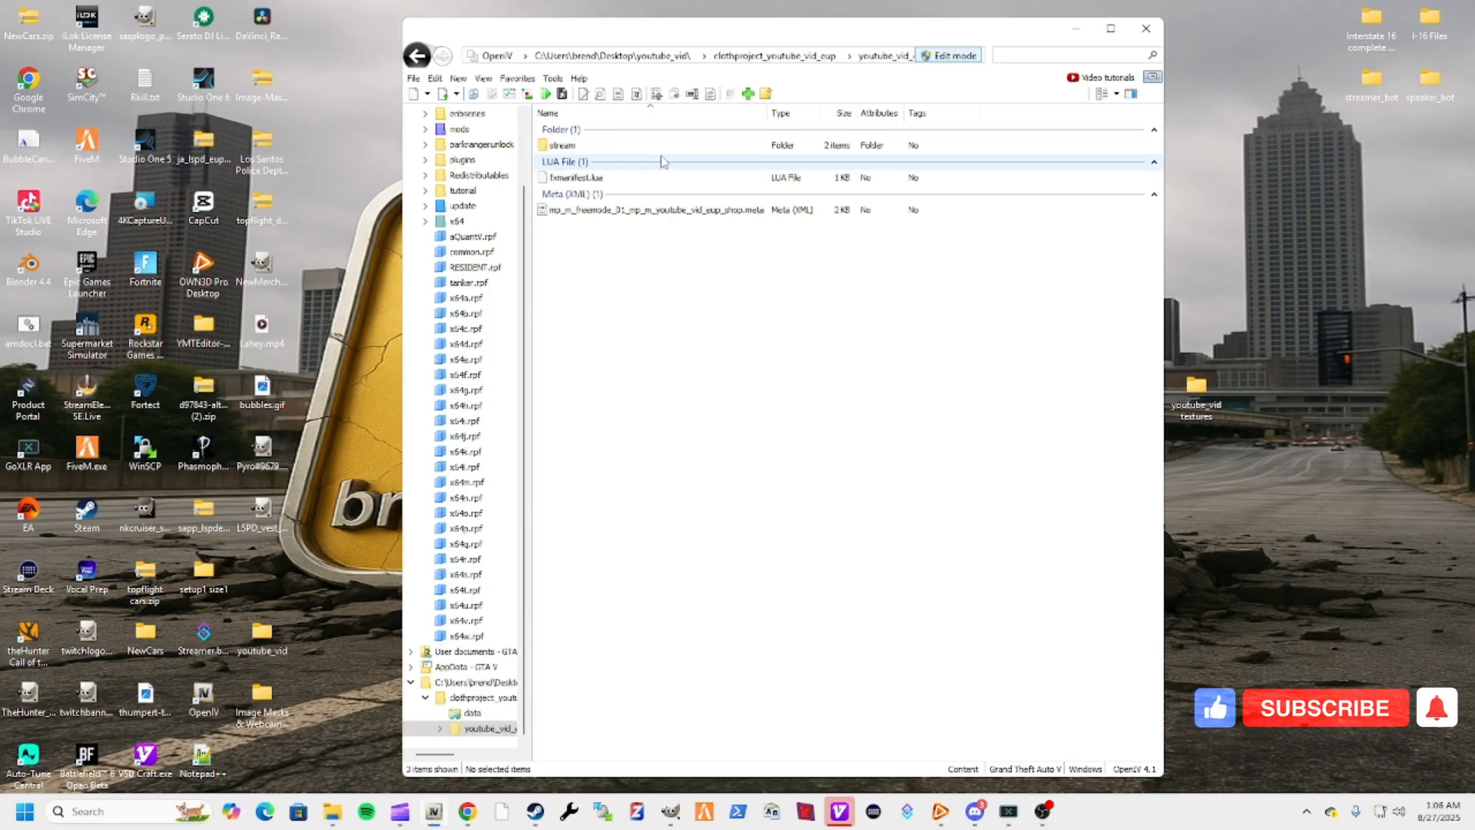
pyautogui.doubleClick(658, 145)
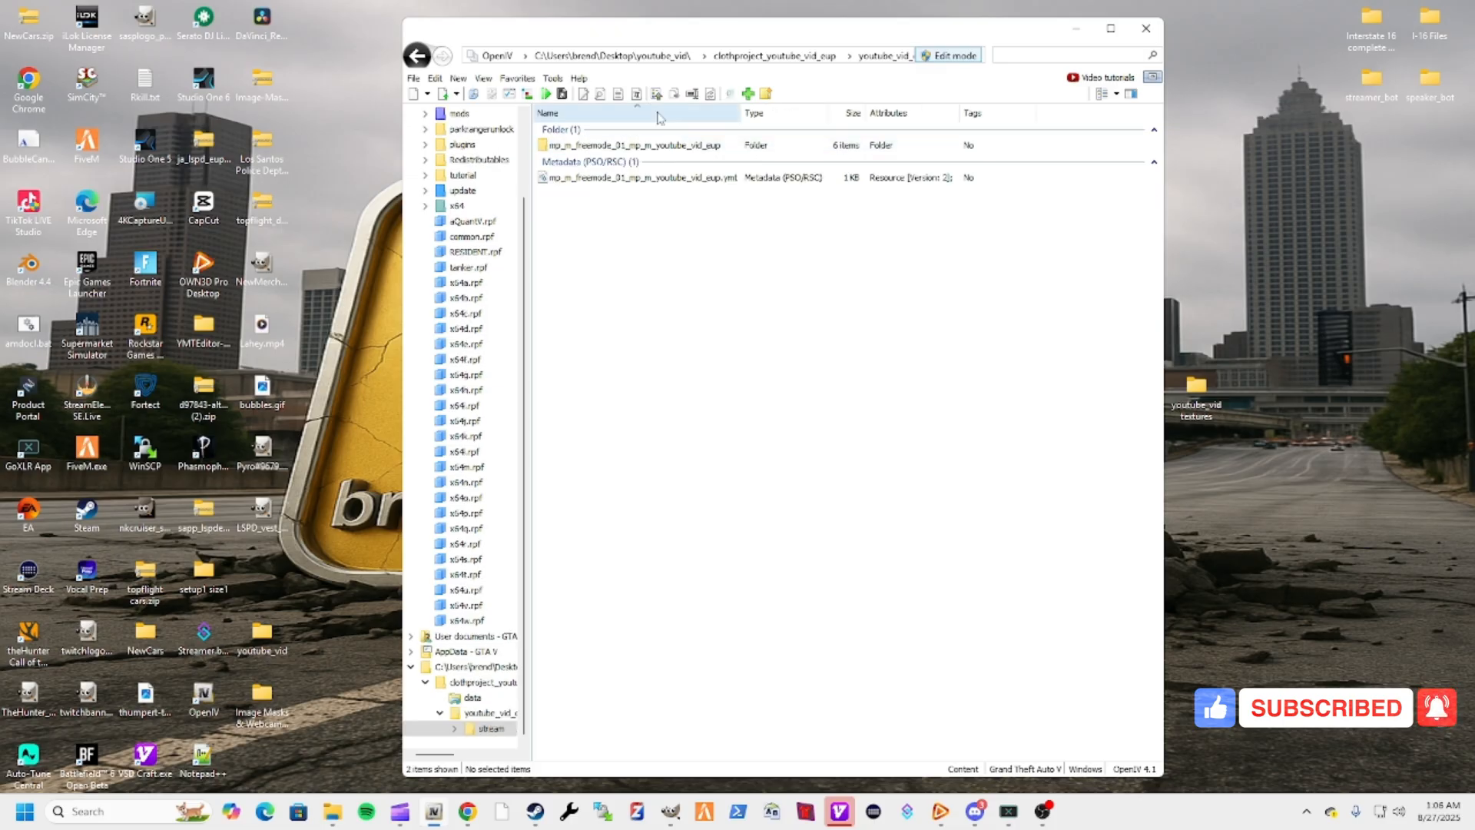
pyautogui.doubleClick(702, 145)
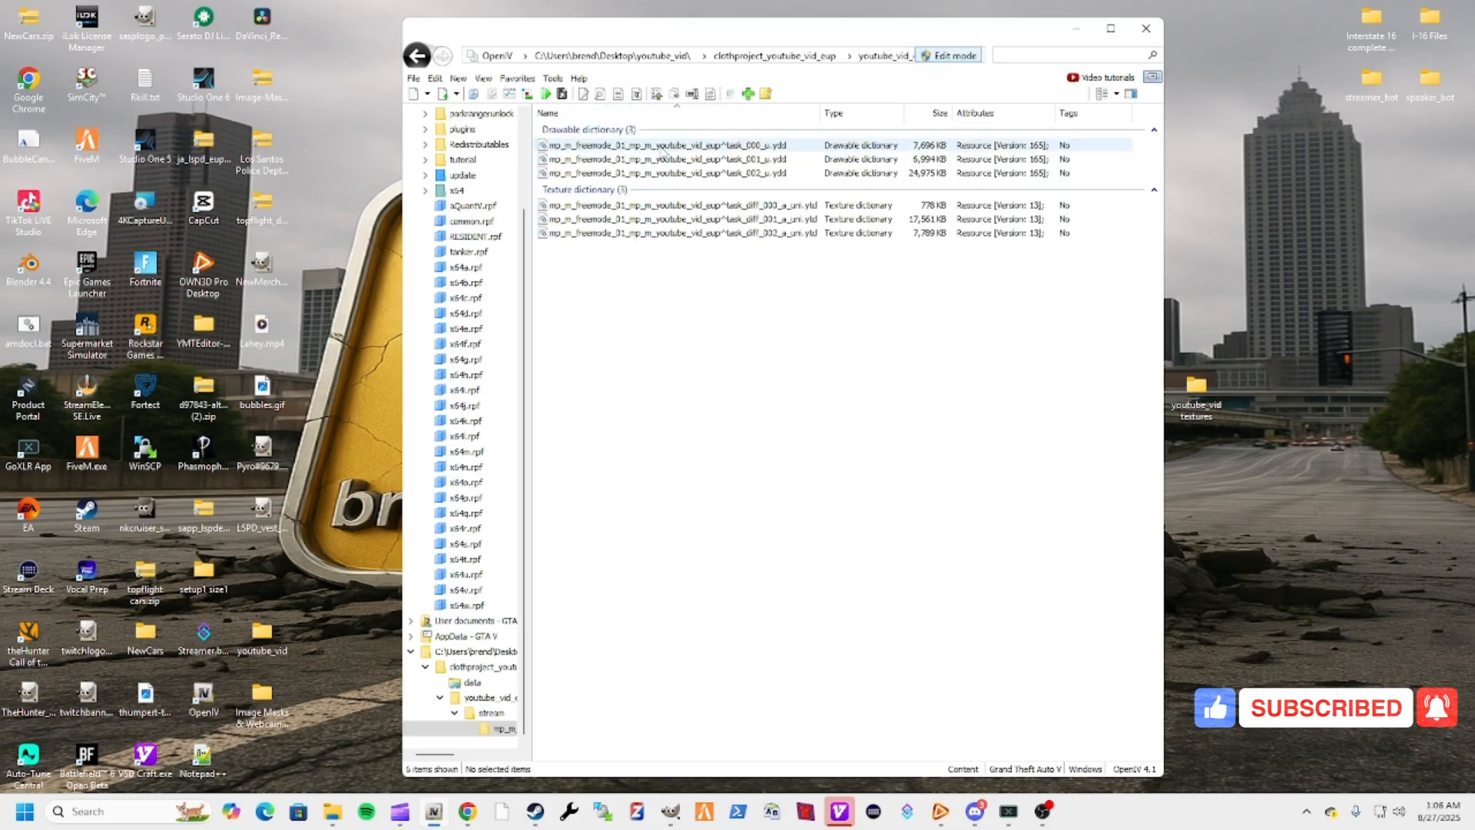
# Preview the task_000_u.ydd vest model from several angles and close the model viewer
pyautogui.doubleClick(662, 148)
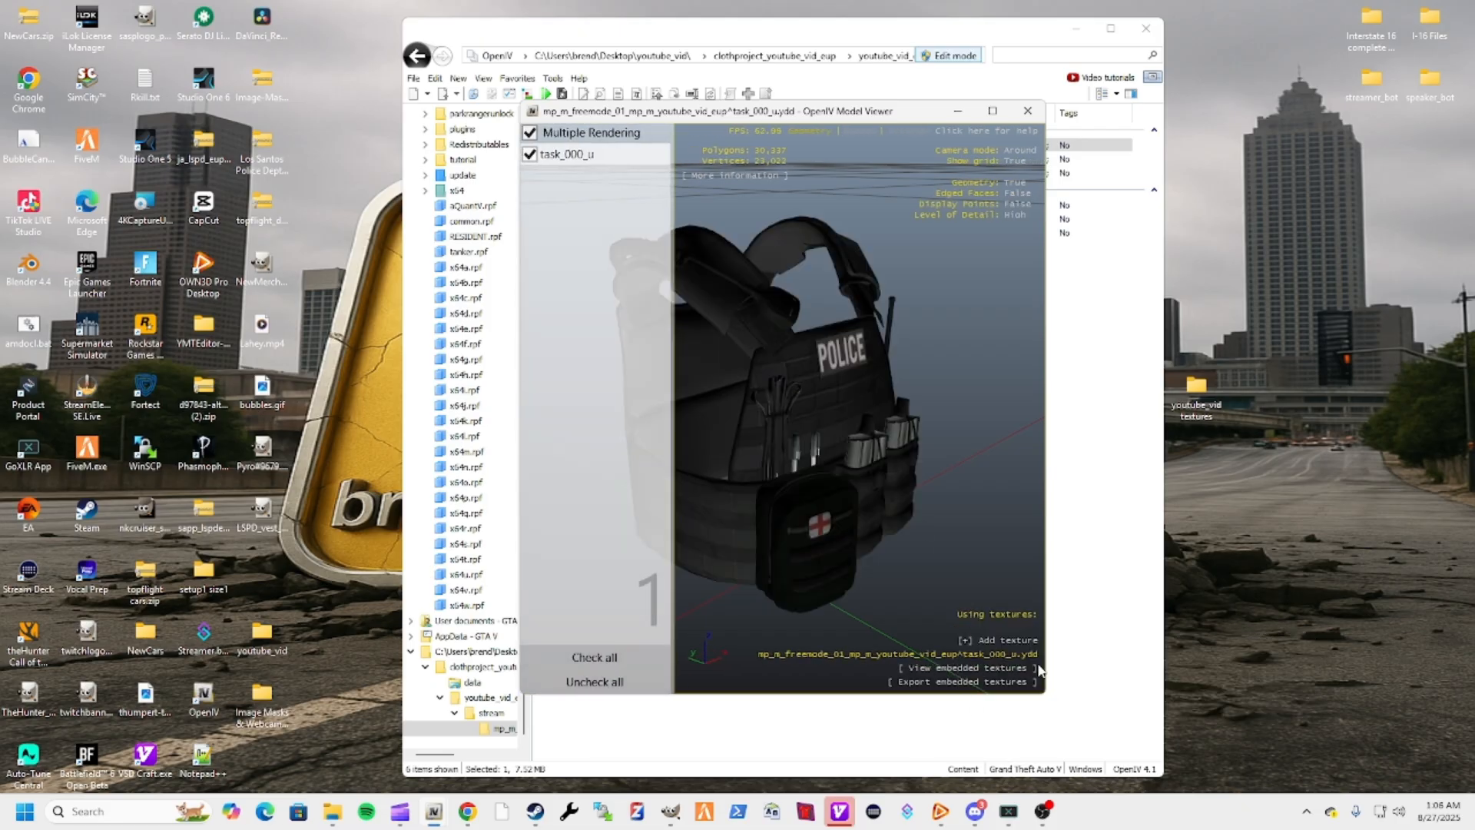
pyautogui.moveTo(917, 488); pyautogui.dragTo(793, 481)
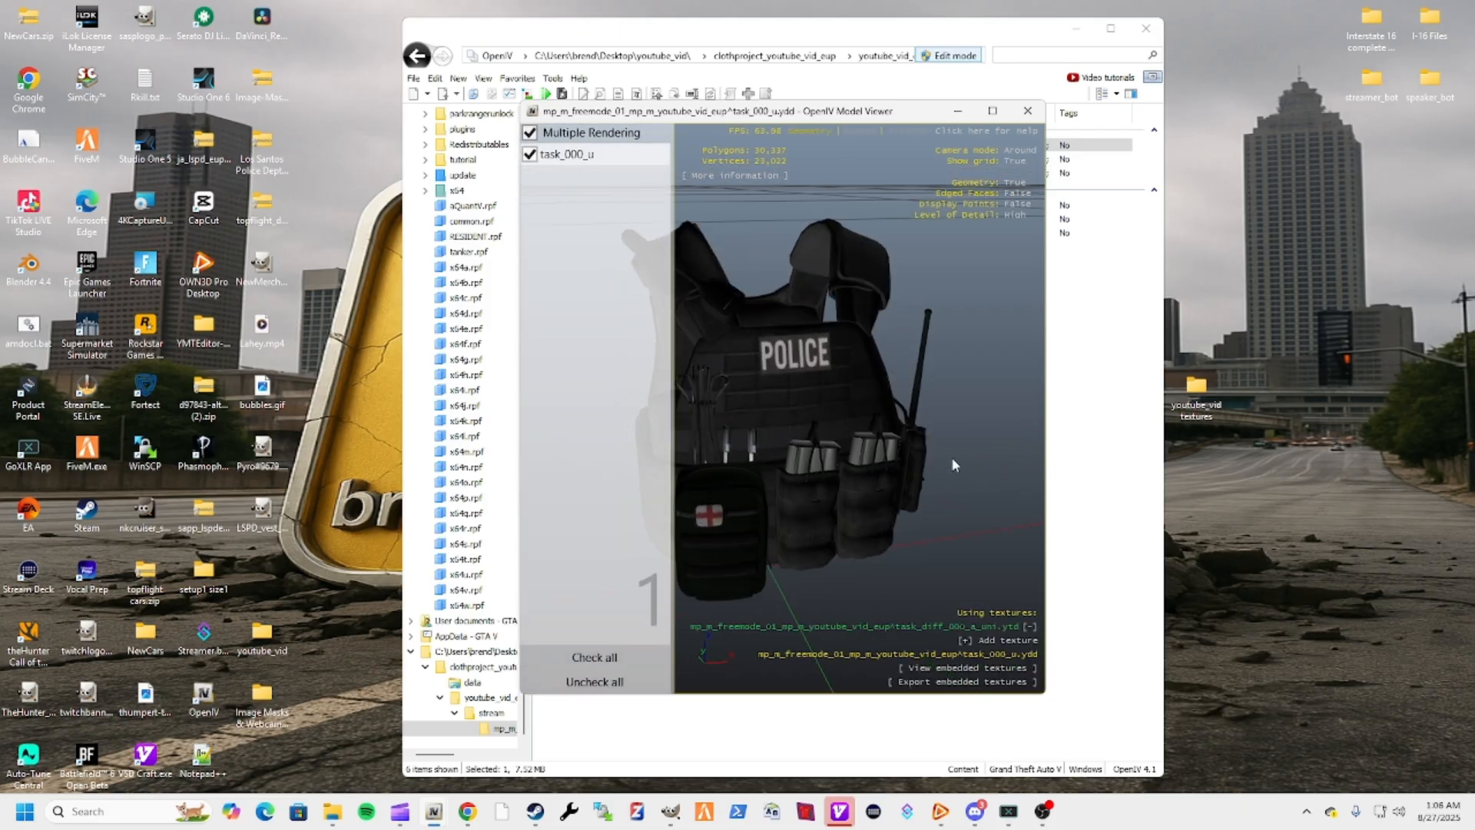
pyautogui.moveTo(952, 464); pyautogui.dragTo(694, 498)
pyautogui.click(1028, 111)
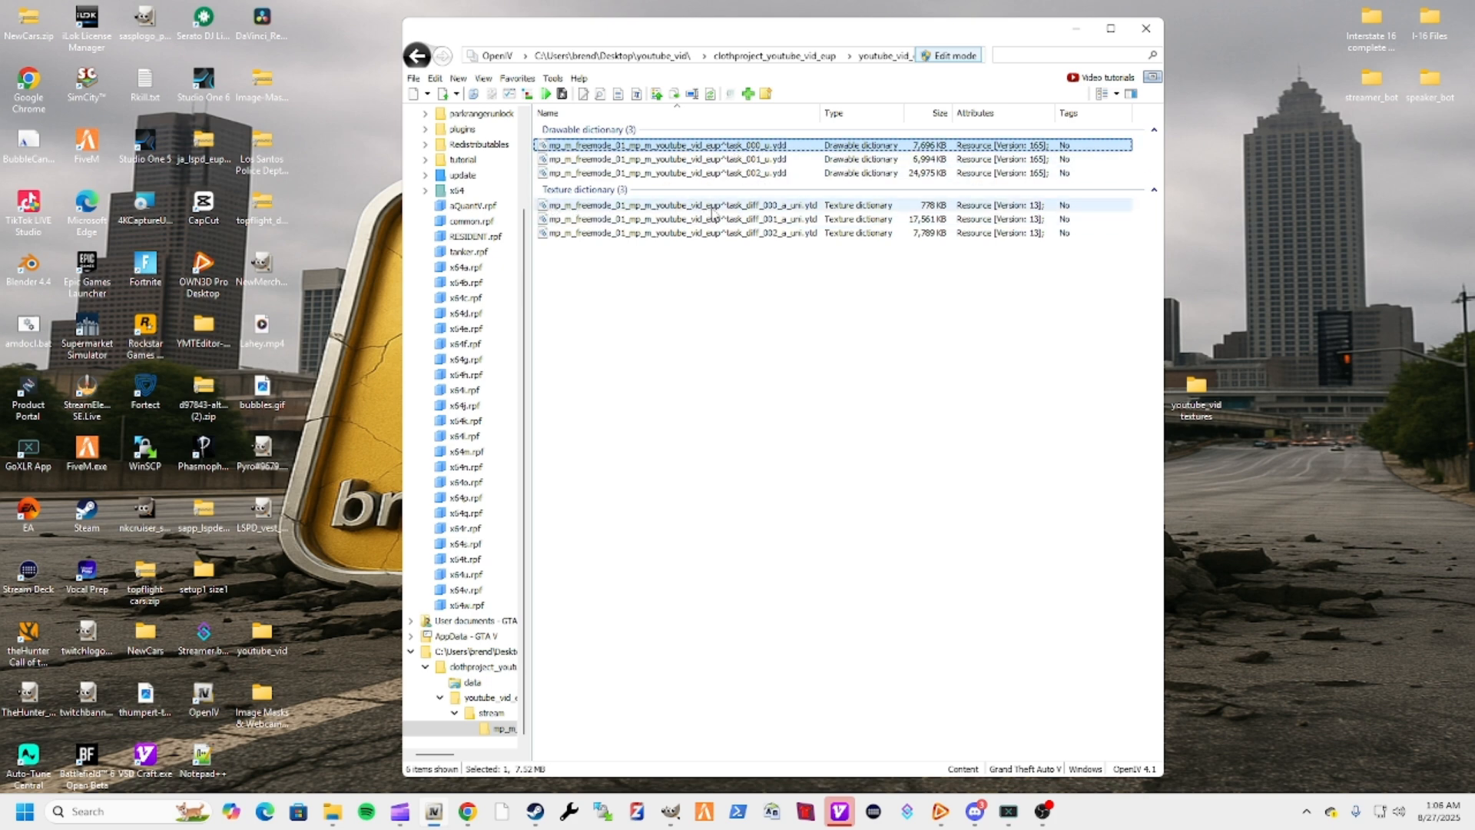
# Export the task_diff_000_a_uni texture as a DDS file into the desktop folder "youtube_vid textures" and close the texture editor
pyautogui.doubleClick(796, 209)
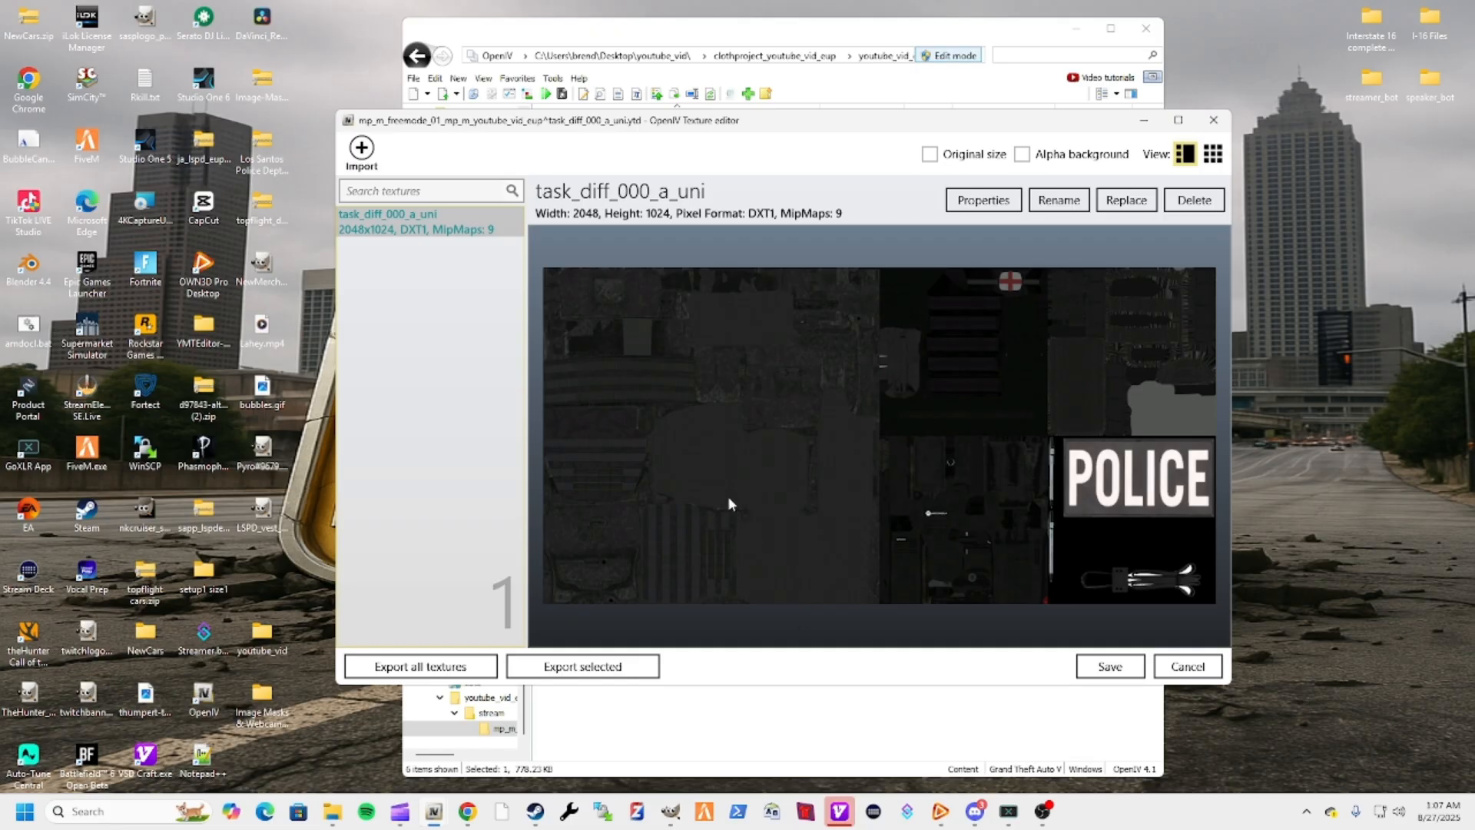
pyautogui.click(591, 670)
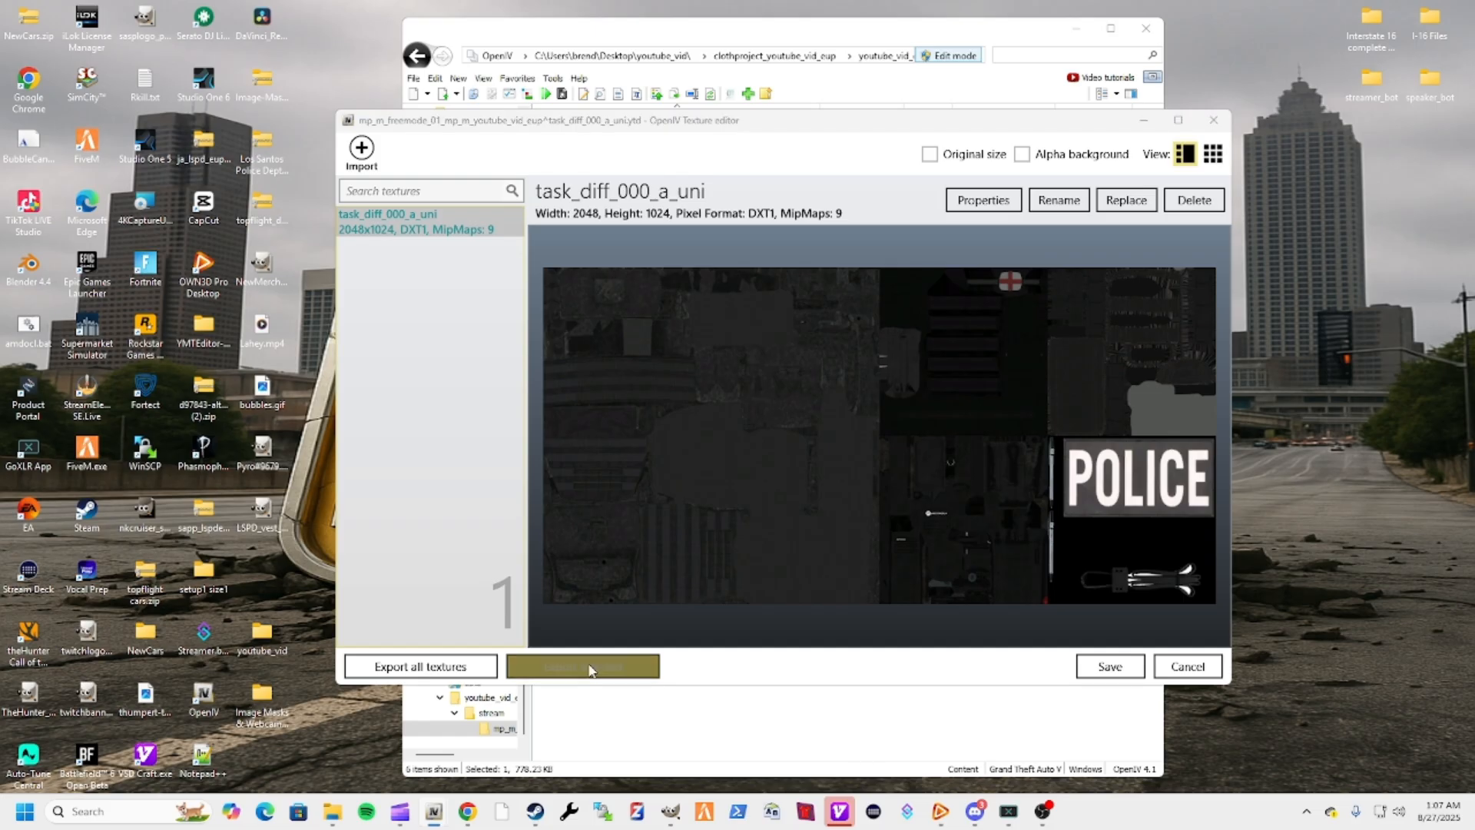
pyautogui.click(400, 338)
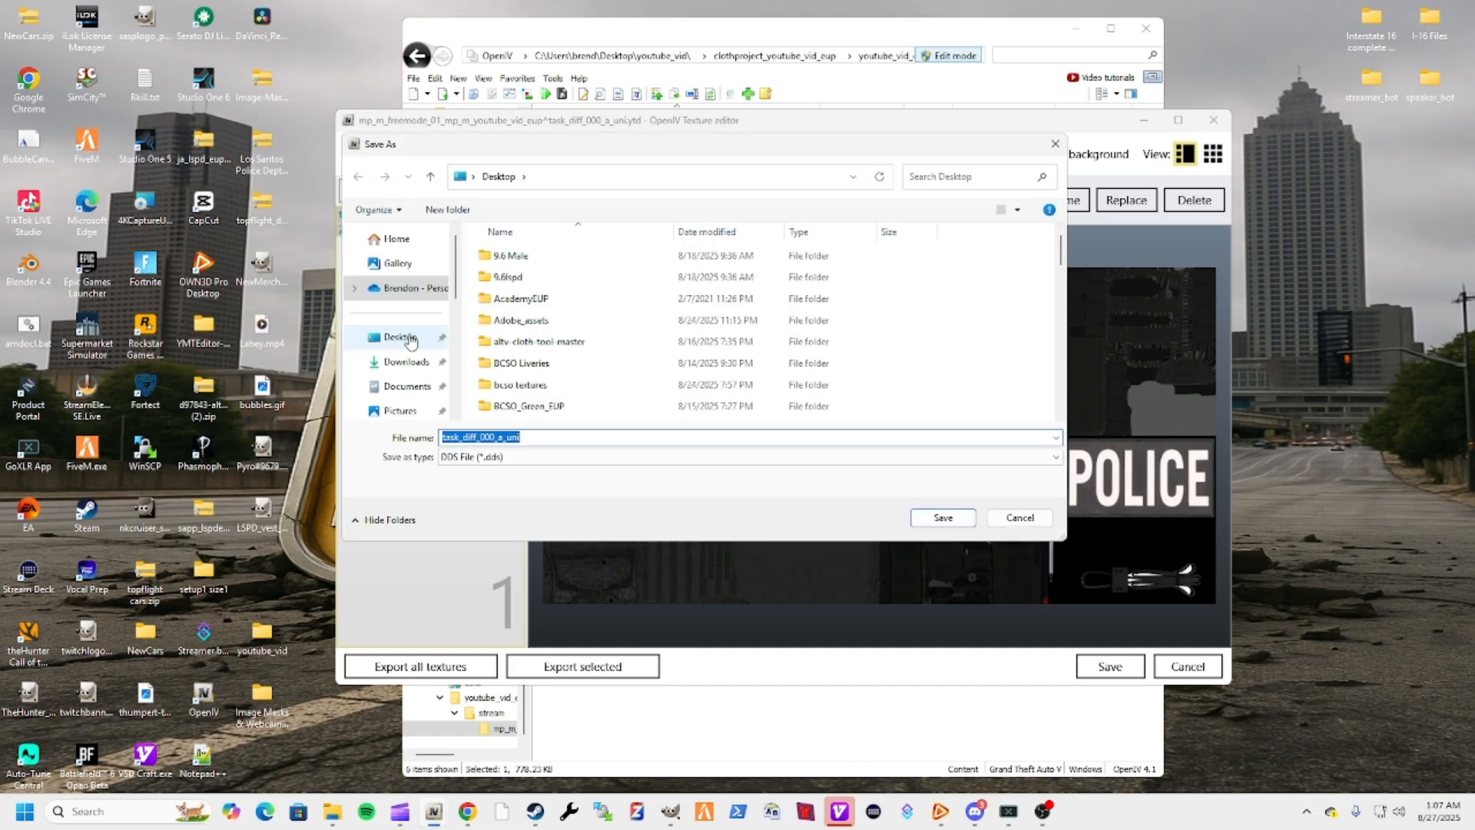
pyautogui.moveTo(1061, 257); pyautogui.dragTo(930, 396)
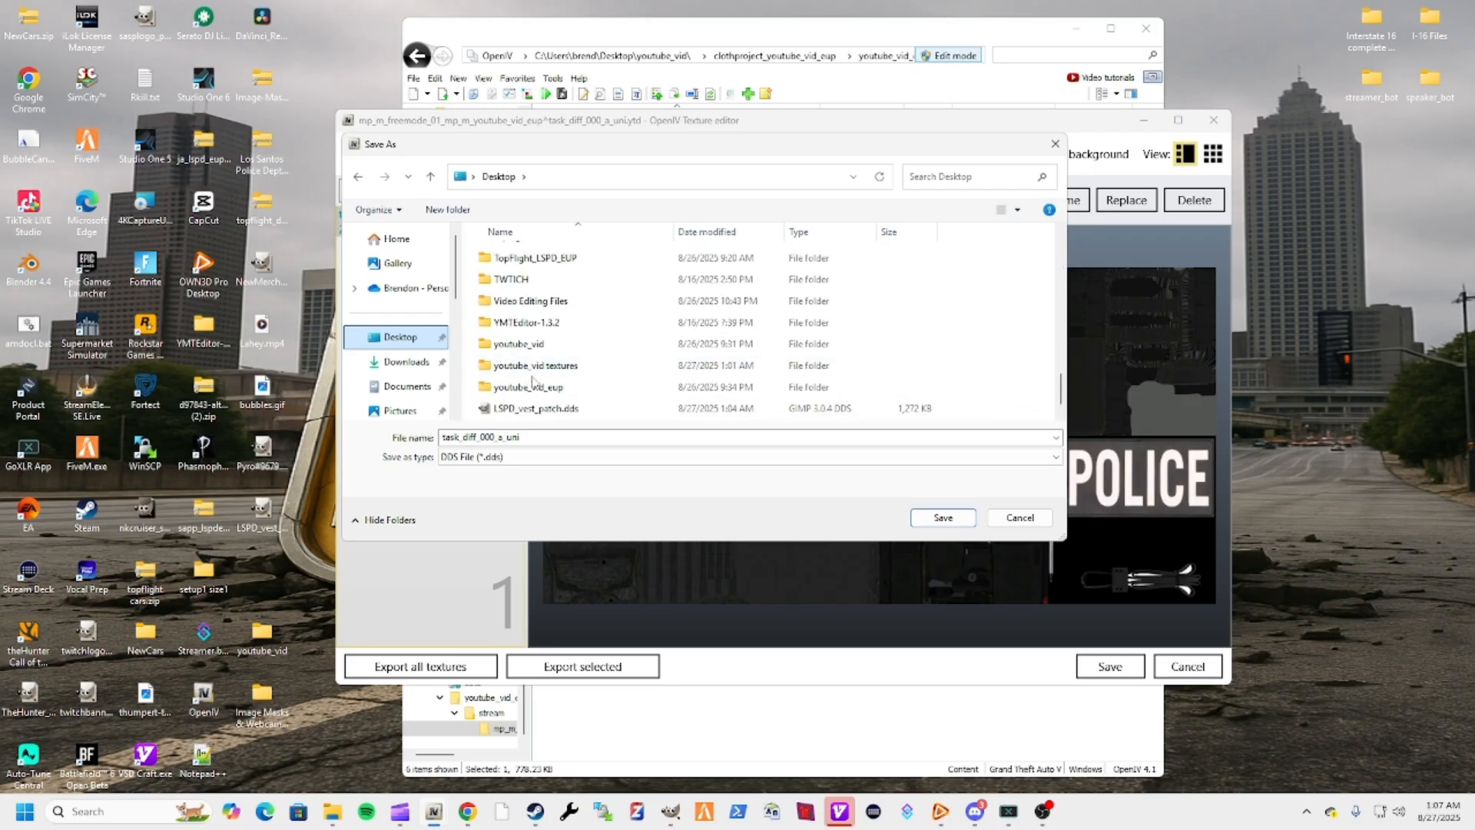
pyautogui.doubleClick(538, 368)
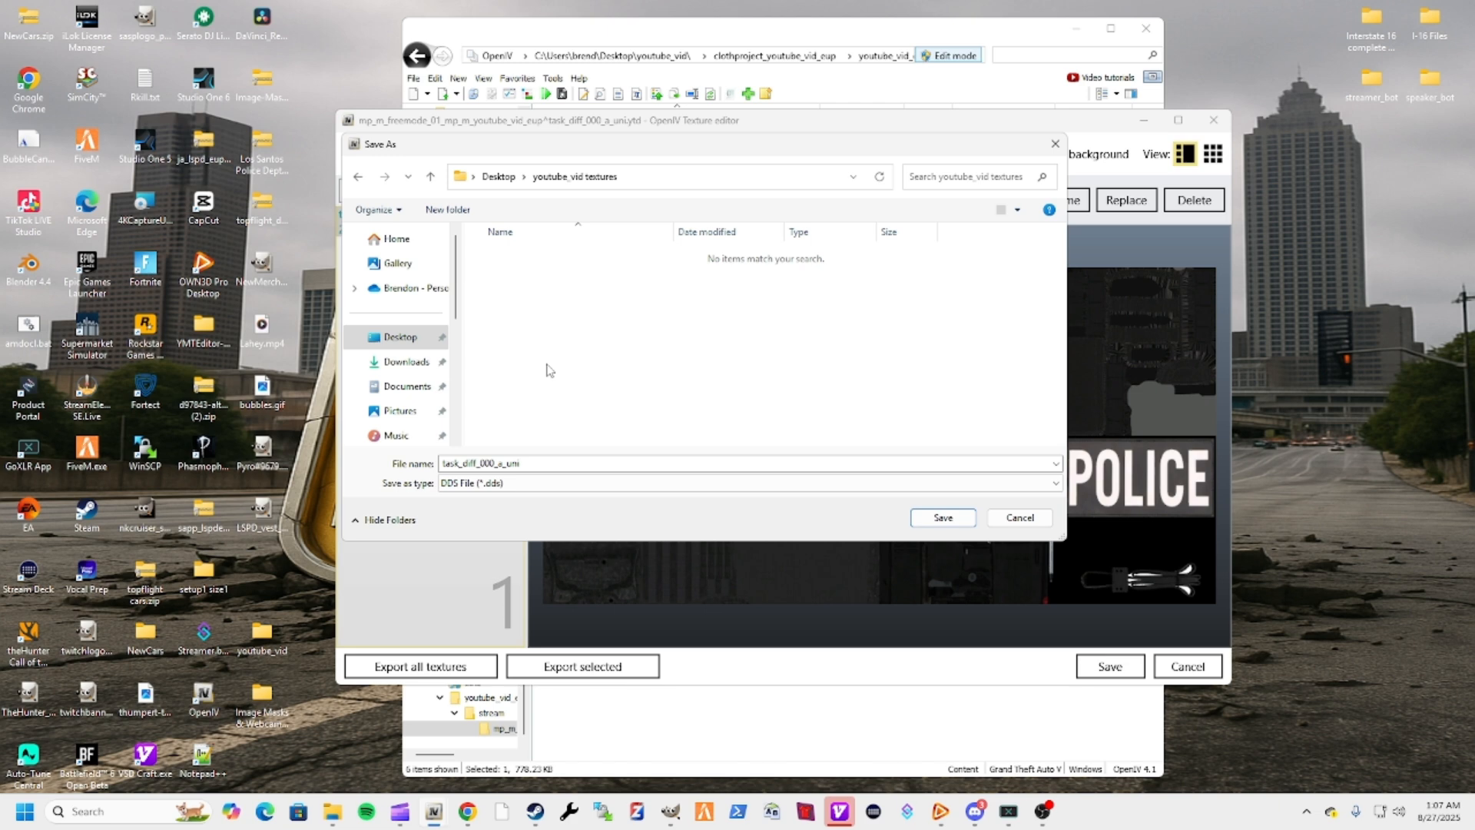
pyautogui.click(943, 518)
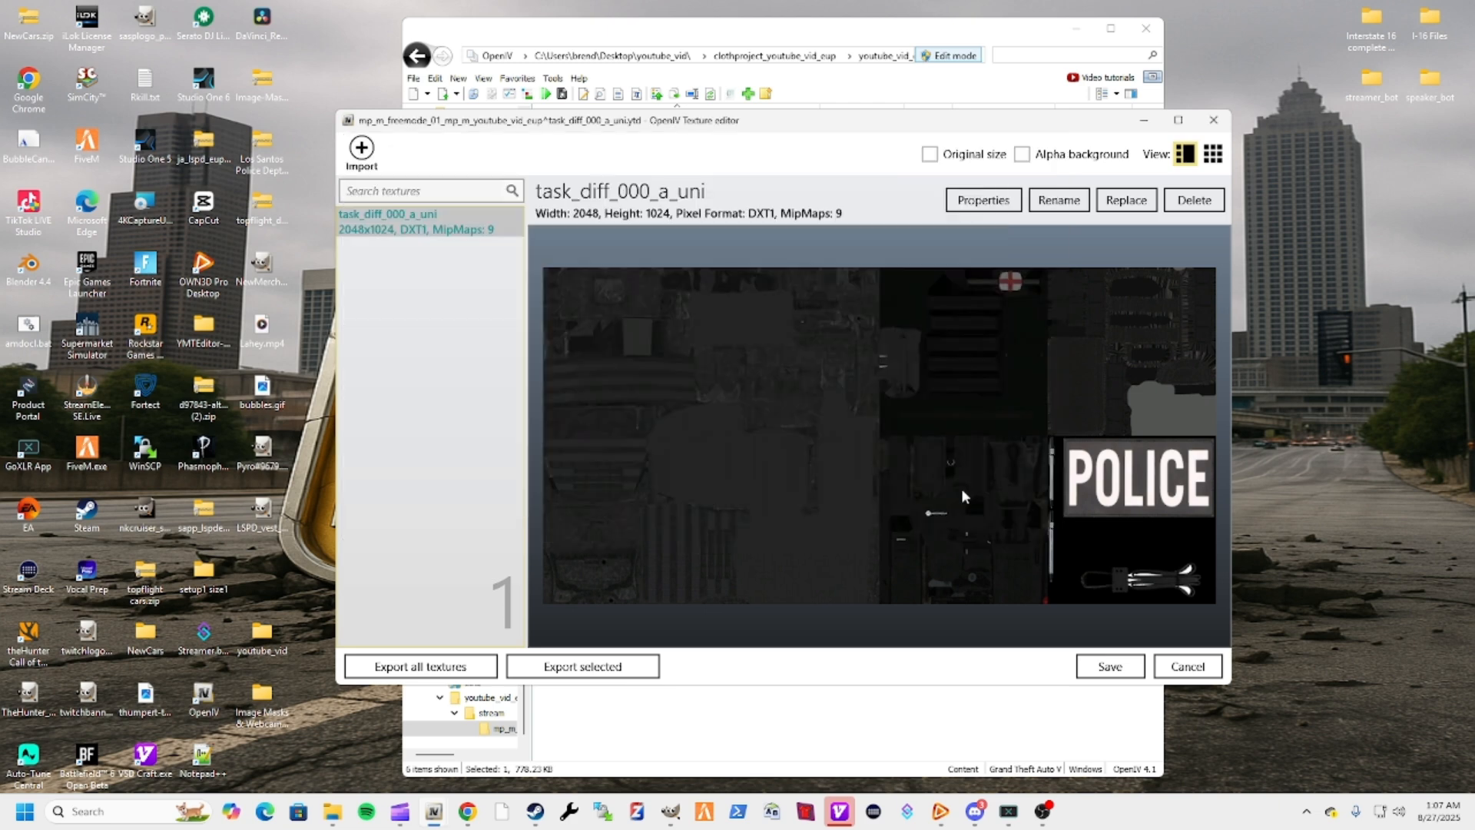
pyautogui.click(1214, 120)
pyautogui.click(1220, 304)
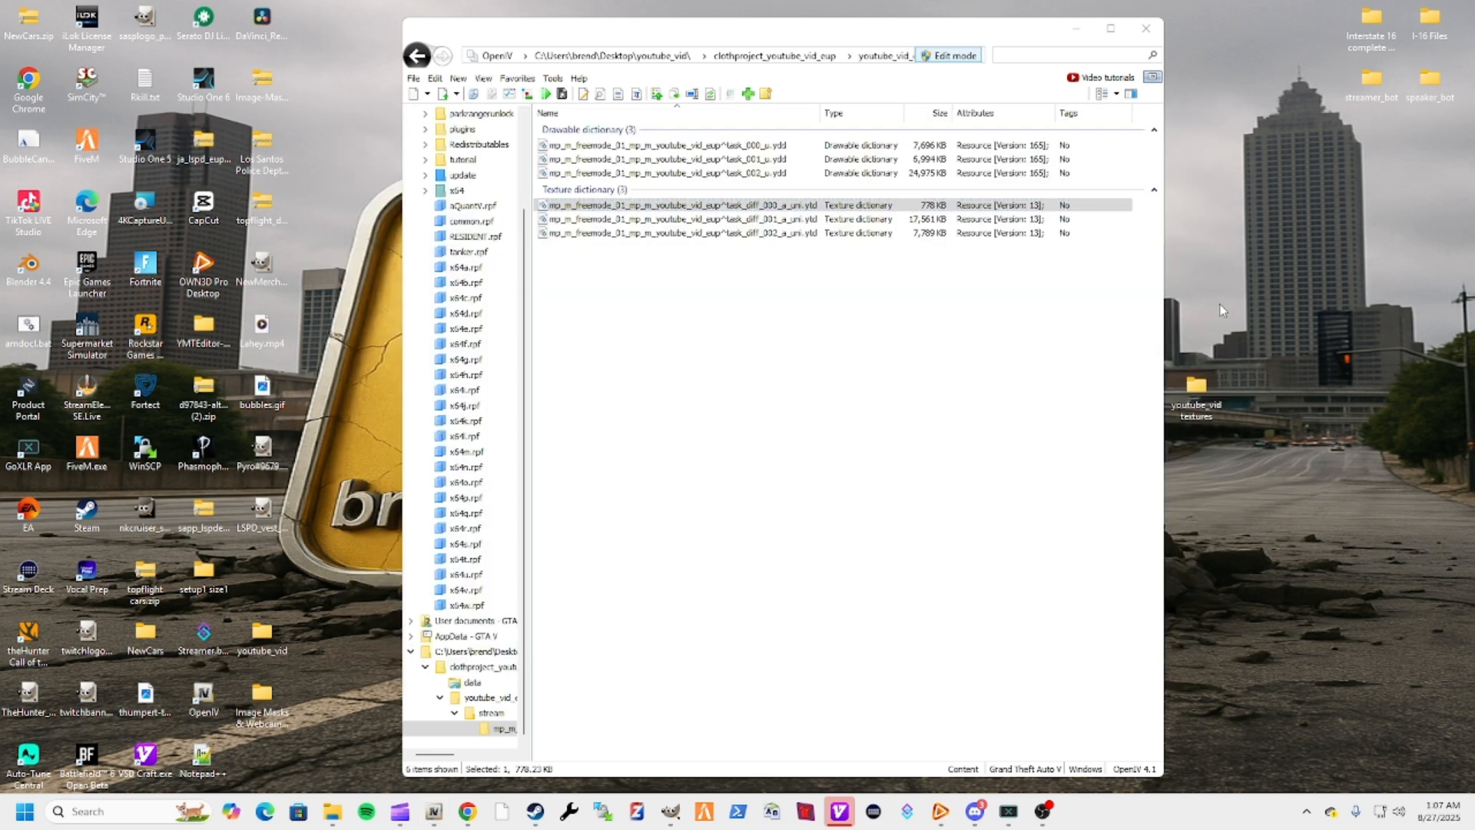
# Open the exported task_diff_000_a_uni.dds from the "youtube_vid textures" folder in GIMP with mipmaps loaded
pyautogui.doubleClick(1199, 392)
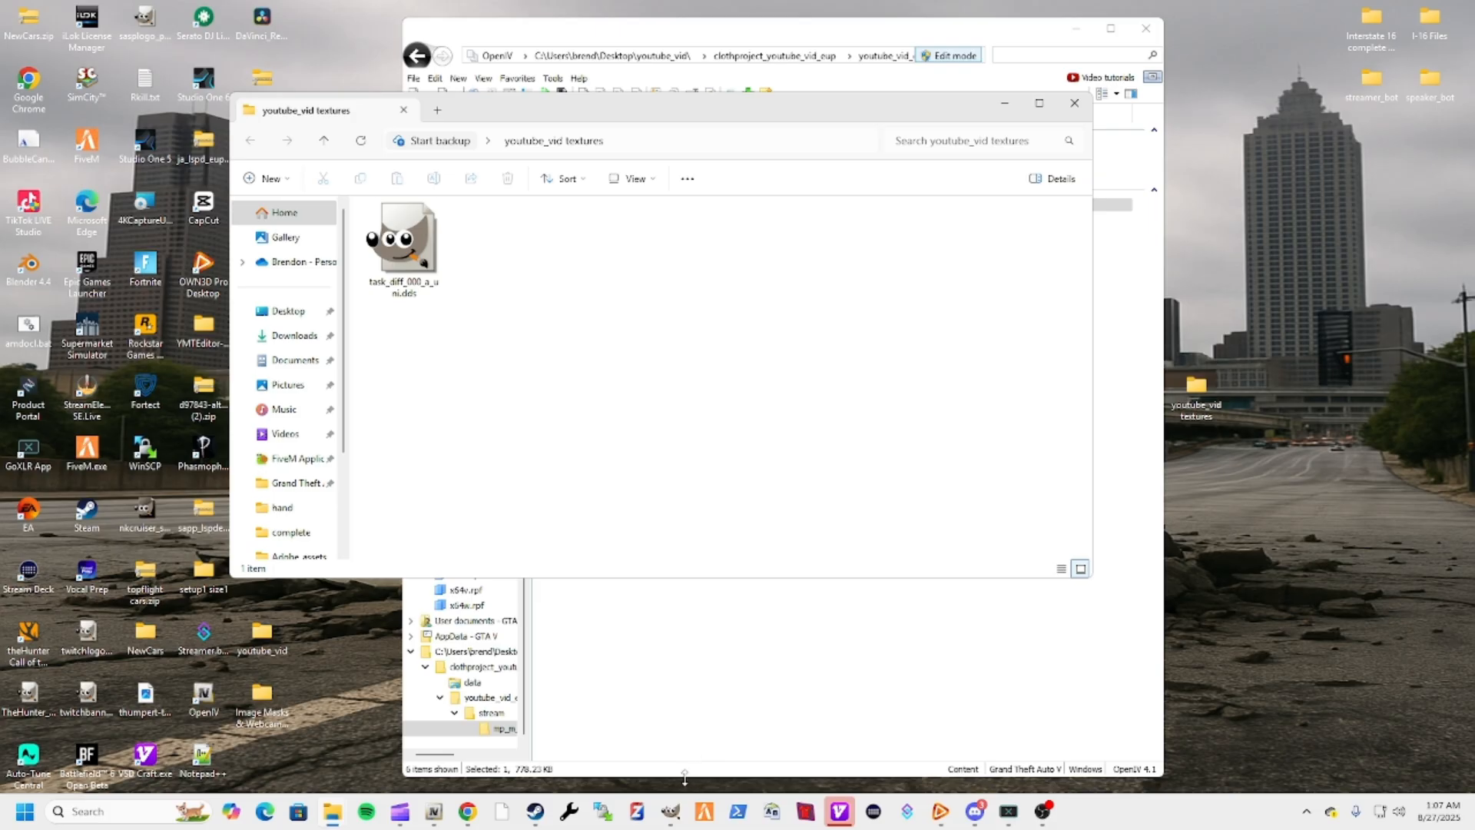
pyautogui.moveTo(674, 816)
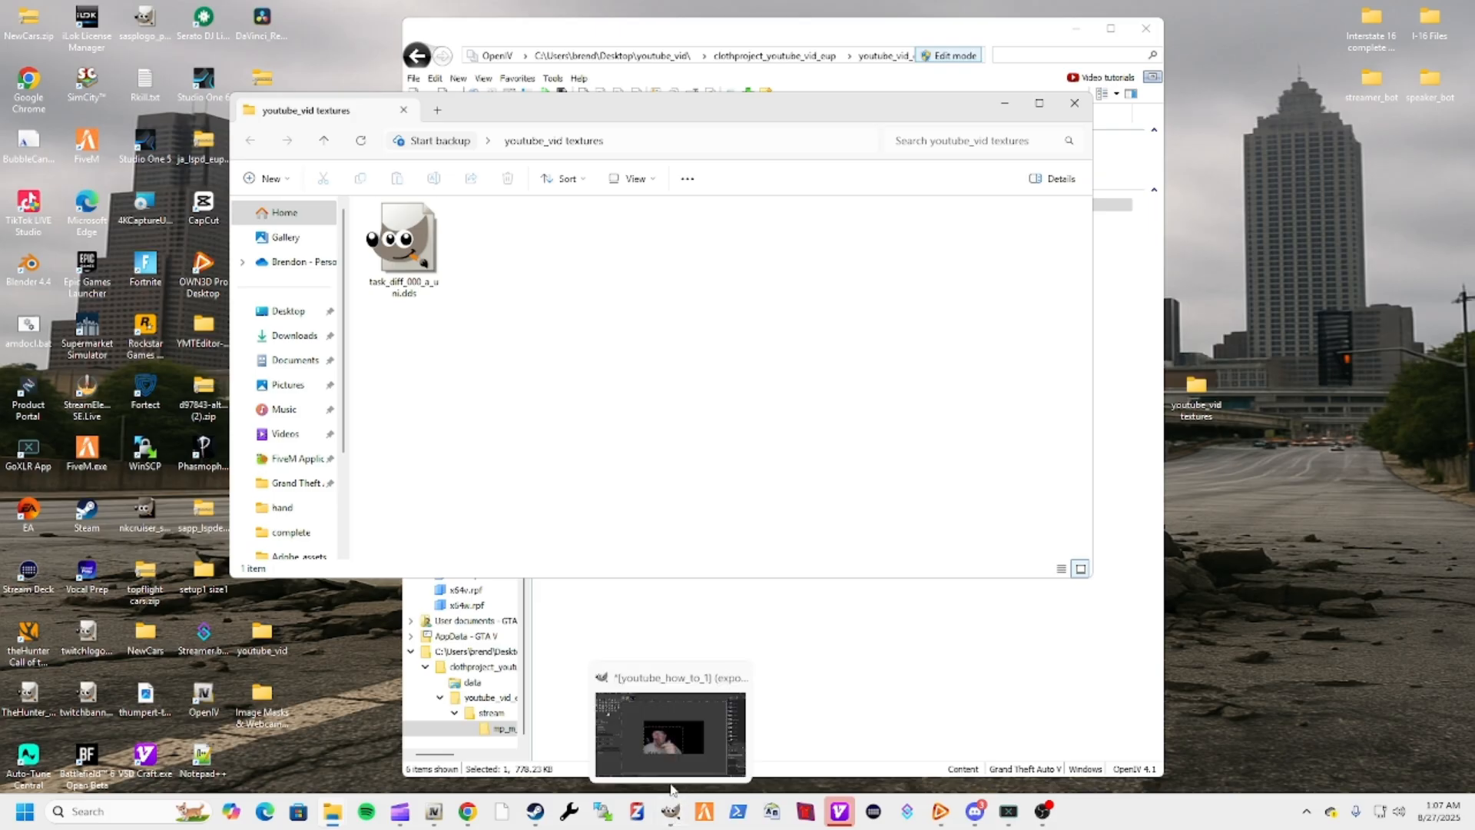
pyautogui.doubleClick(400, 253)
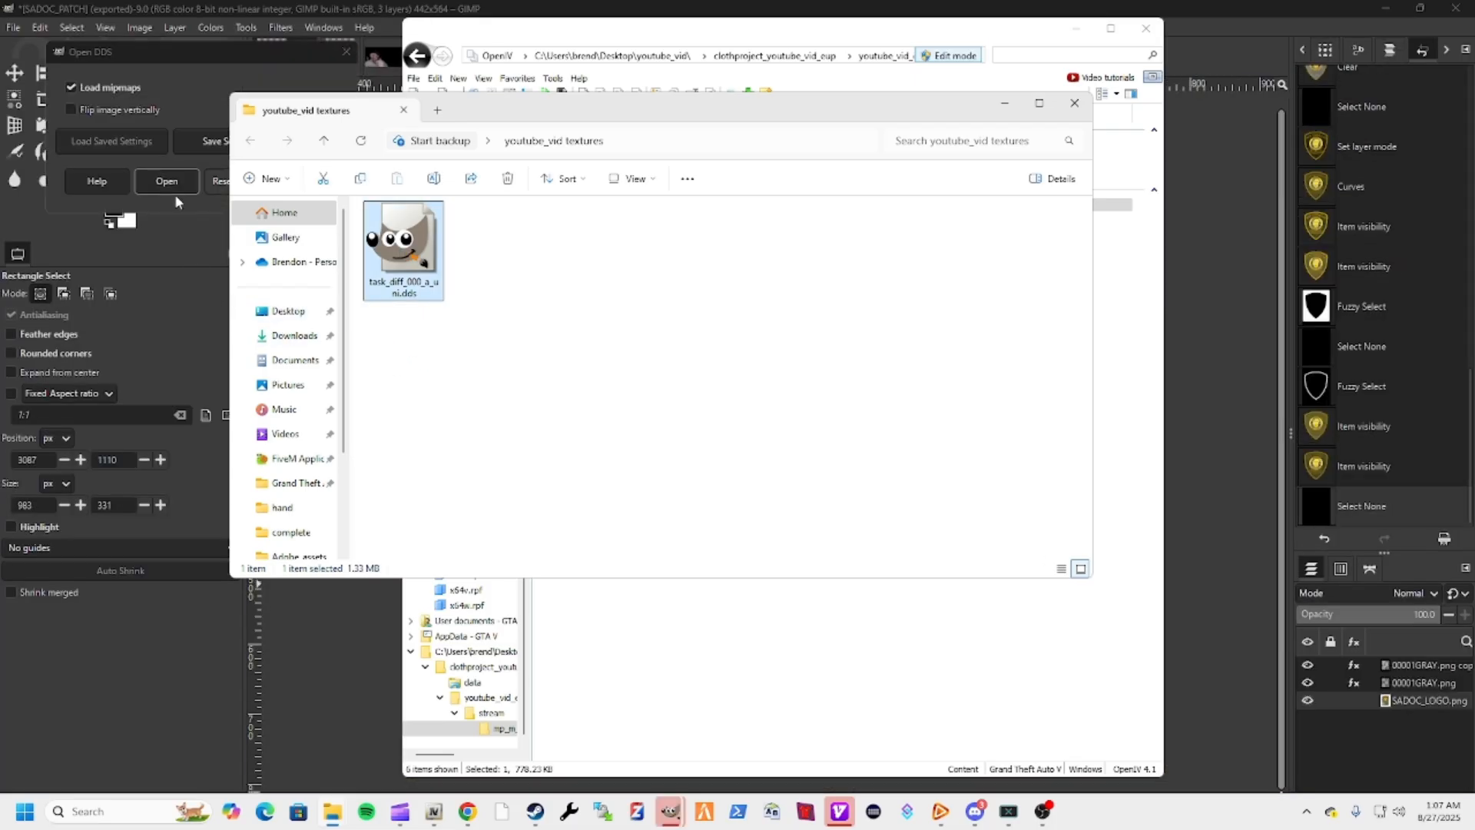
pyautogui.click(167, 181)
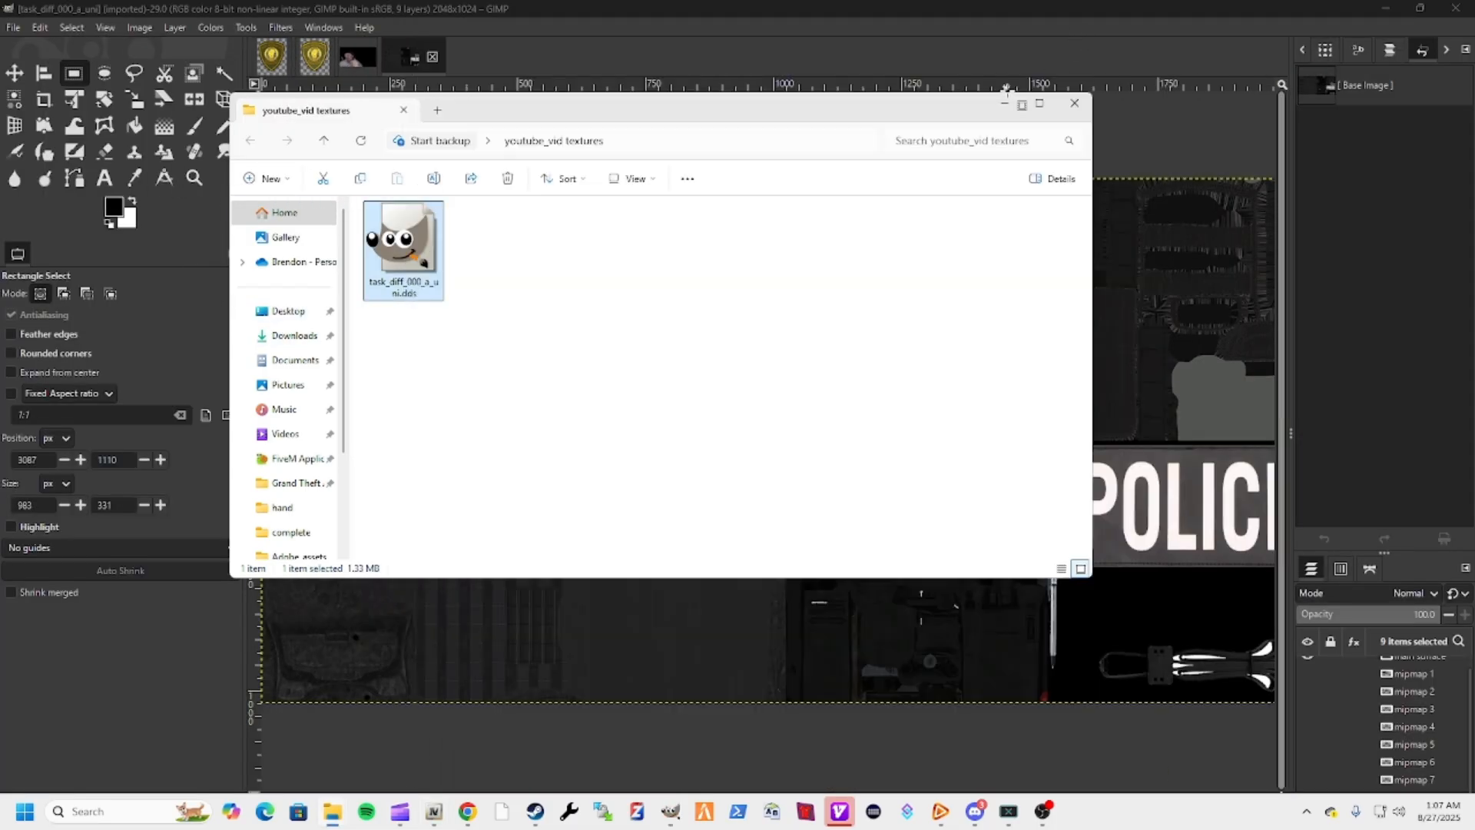
pyautogui.click(1004, 103)
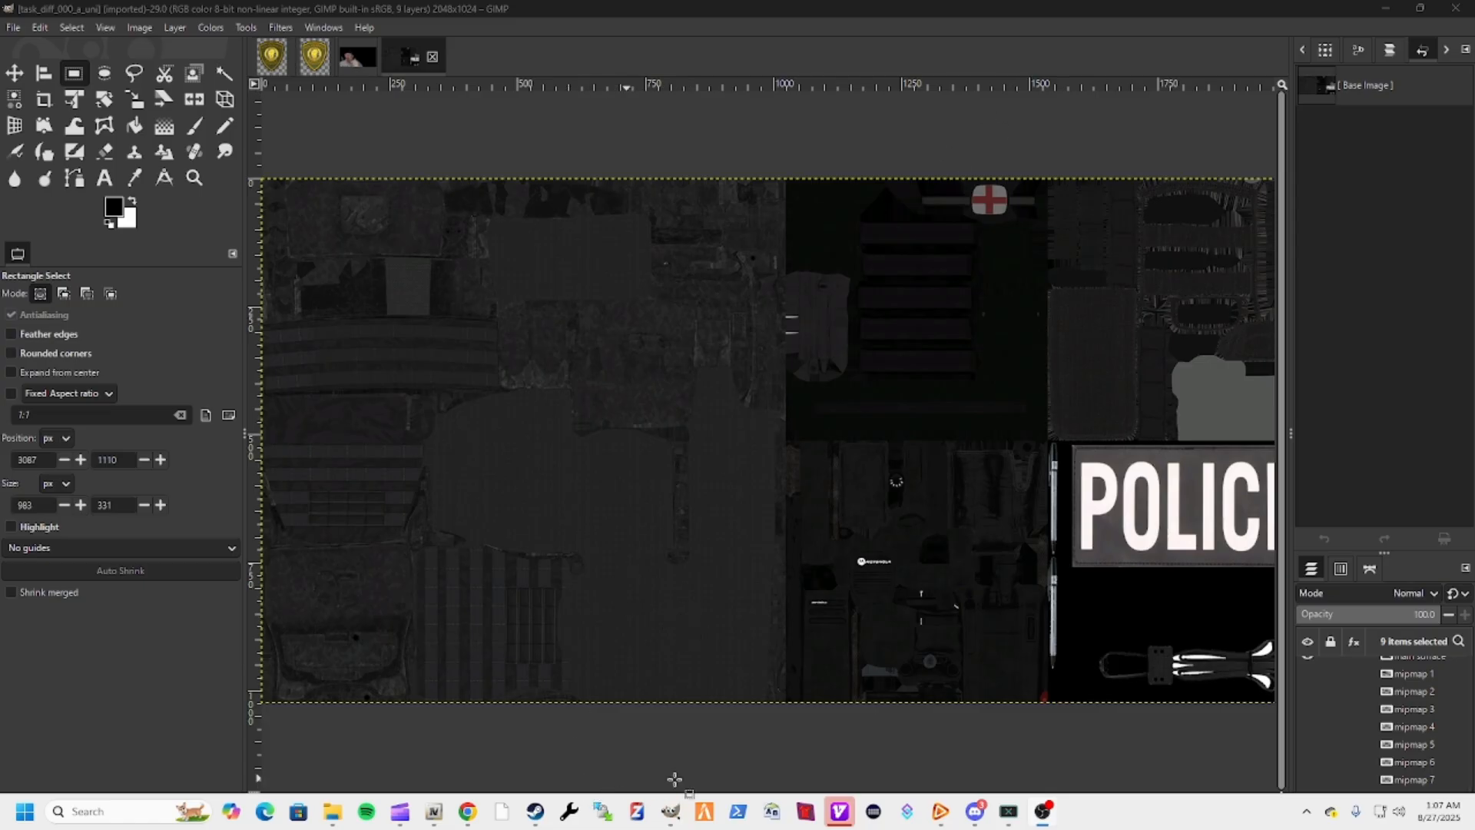
# Examine the layout of the vest texture, including the area of its POLICE patch
pyautogui.keyDown('ctrl'); pyautogui.scroll(-1, 853, 699); pyautogui.keyUp('ctrl')
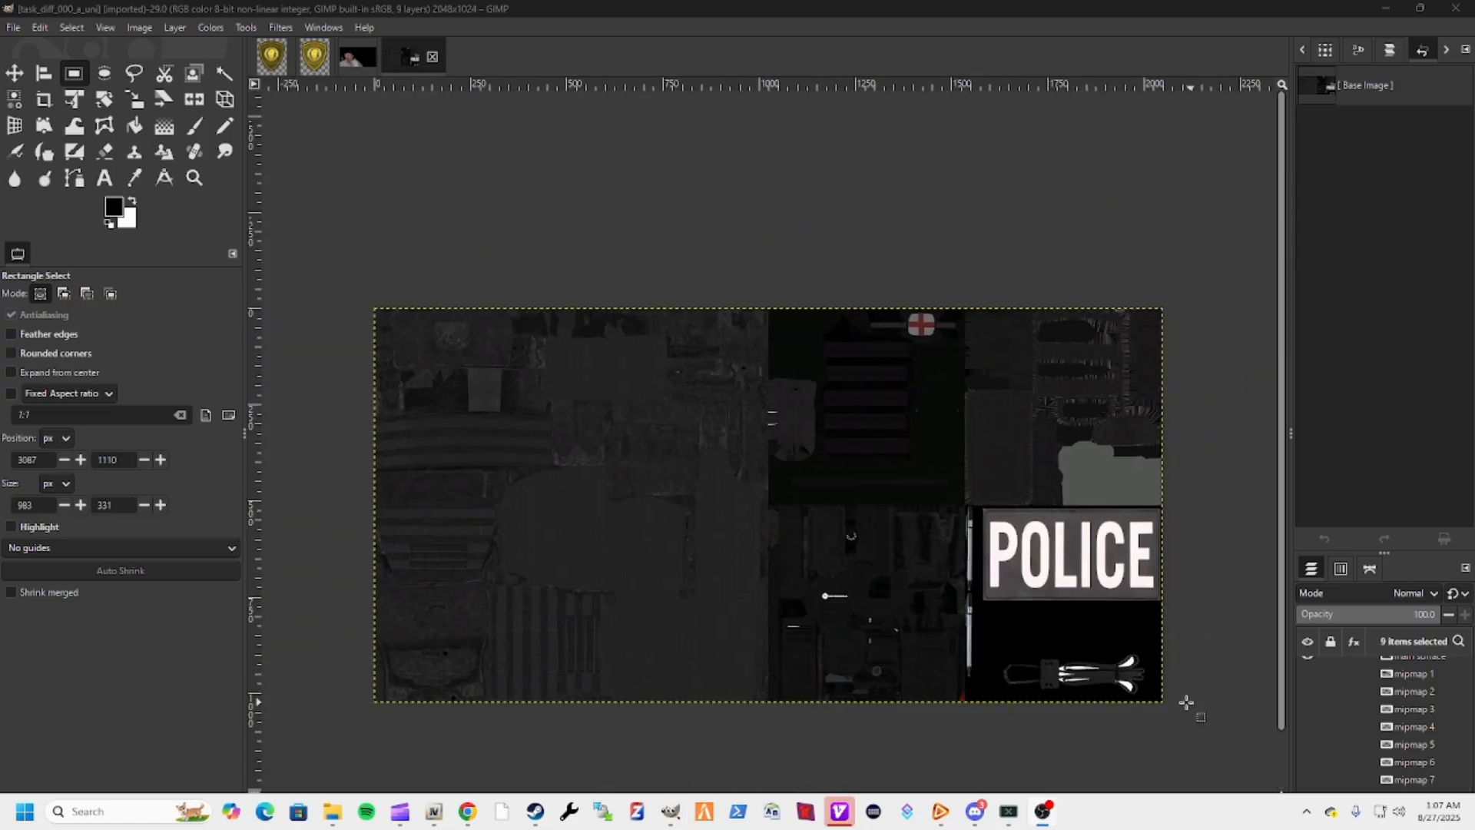
pyautogui.keyDown('ctrl'); pyautogui.scroll(1, 1187, 702); pyautogui.keyUp('ctrl')
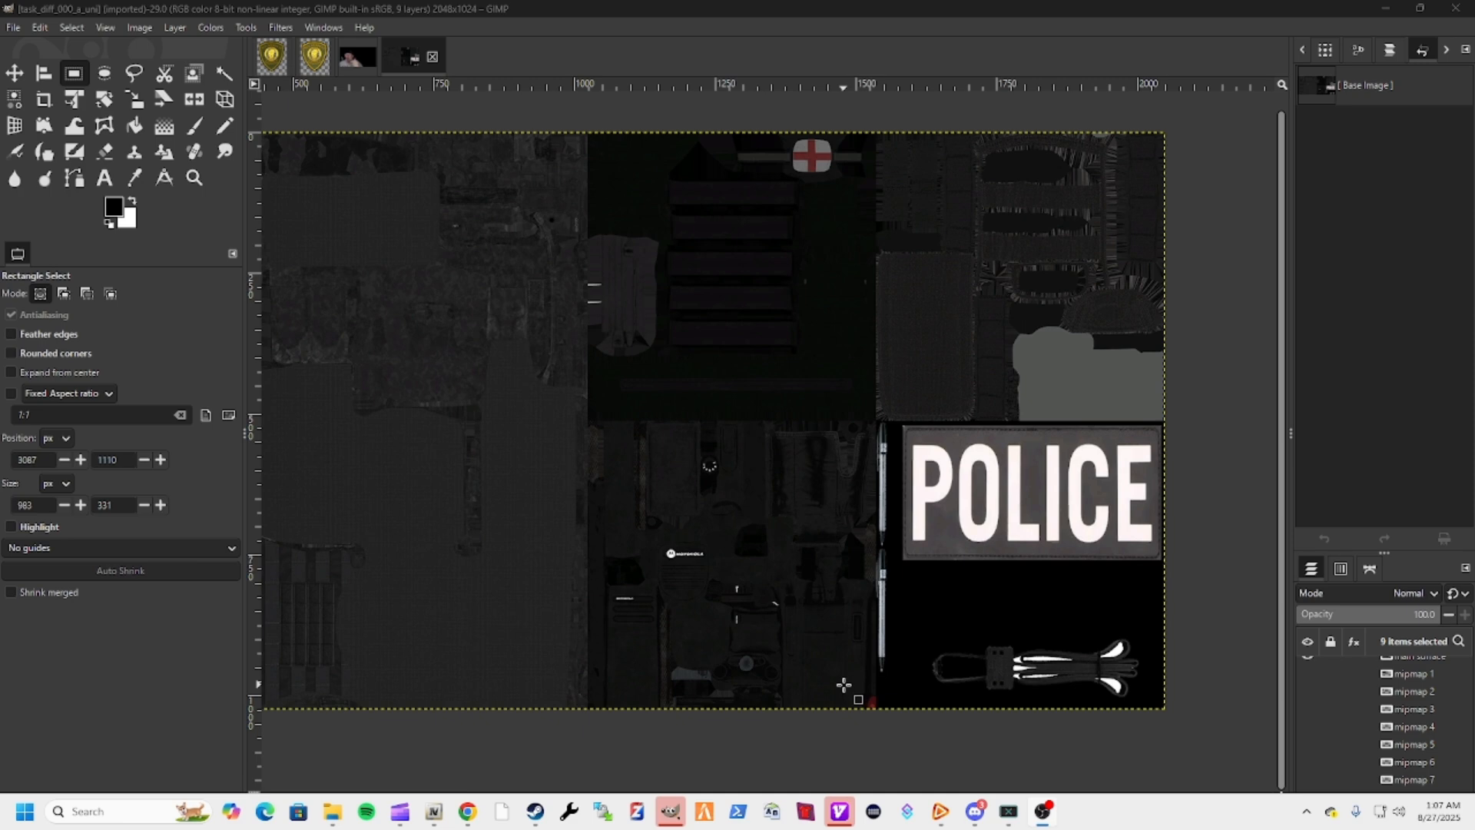
pyautogui.keyDown('ctrl'); pyautogui.scroll(1, 843, 684); pyautogui.keyUp('ctrl')
pyautogui.keyDown('ctrl'); pyautogui.scroll(-1, 844, 684); pyautogui.keyUp('ctrl')
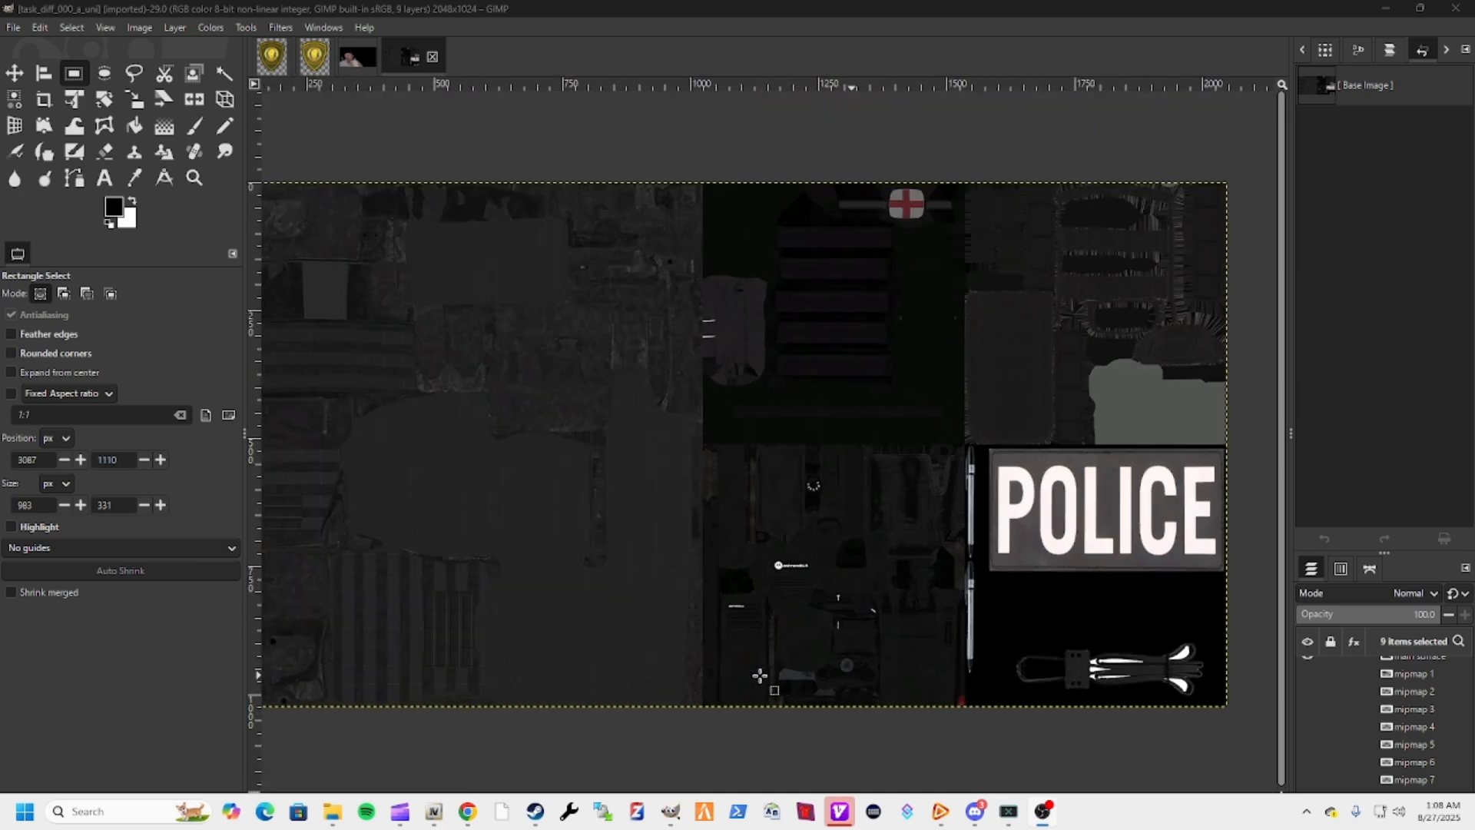
pyautogui.keyDown('ctrl'); pyautogui.scroll(1, 760, 675); pyautogui.keyUp('ctrl')
pyautogui.keyDown('ctrl'); pyautogui.scroll(-2, 760, 676); pyautogui.keyUp('ctrl')
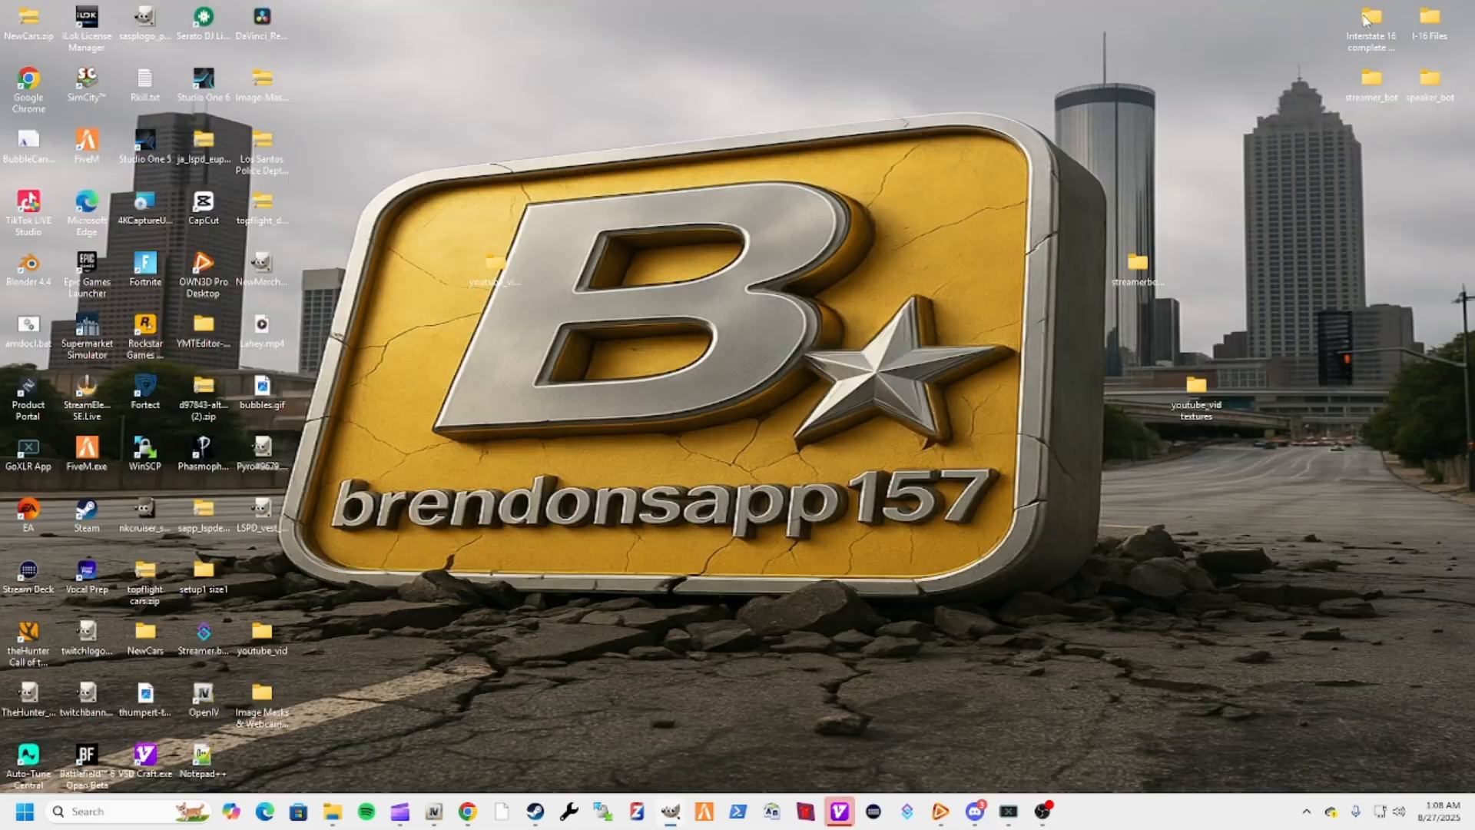
# Open the LSPD_vest_patch DDS file from the desktop in GIMP with mipmaps loaded
pyautogui.click(1385, 8)
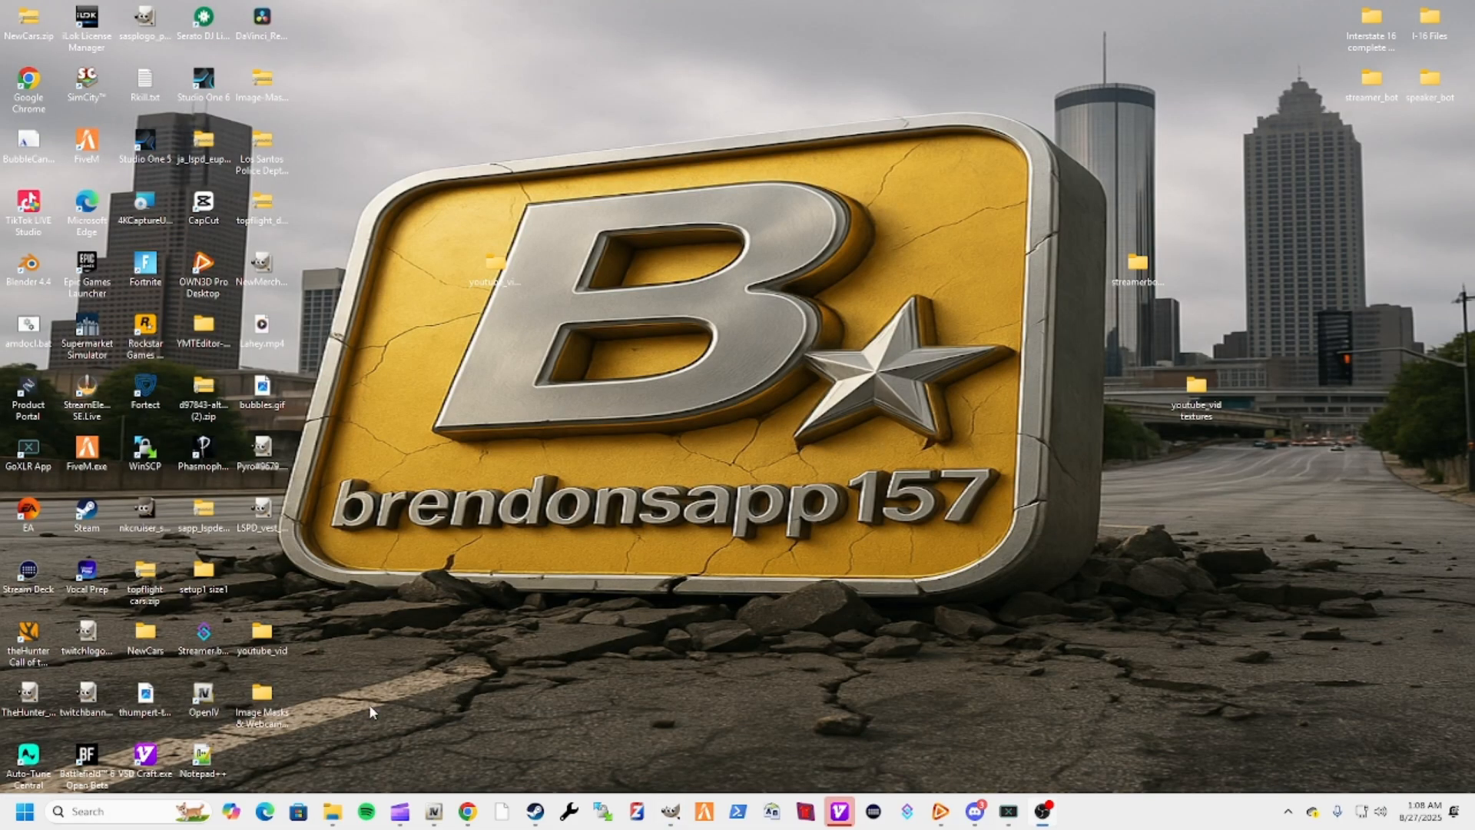
pyautogui.doubleClick(262, 512)
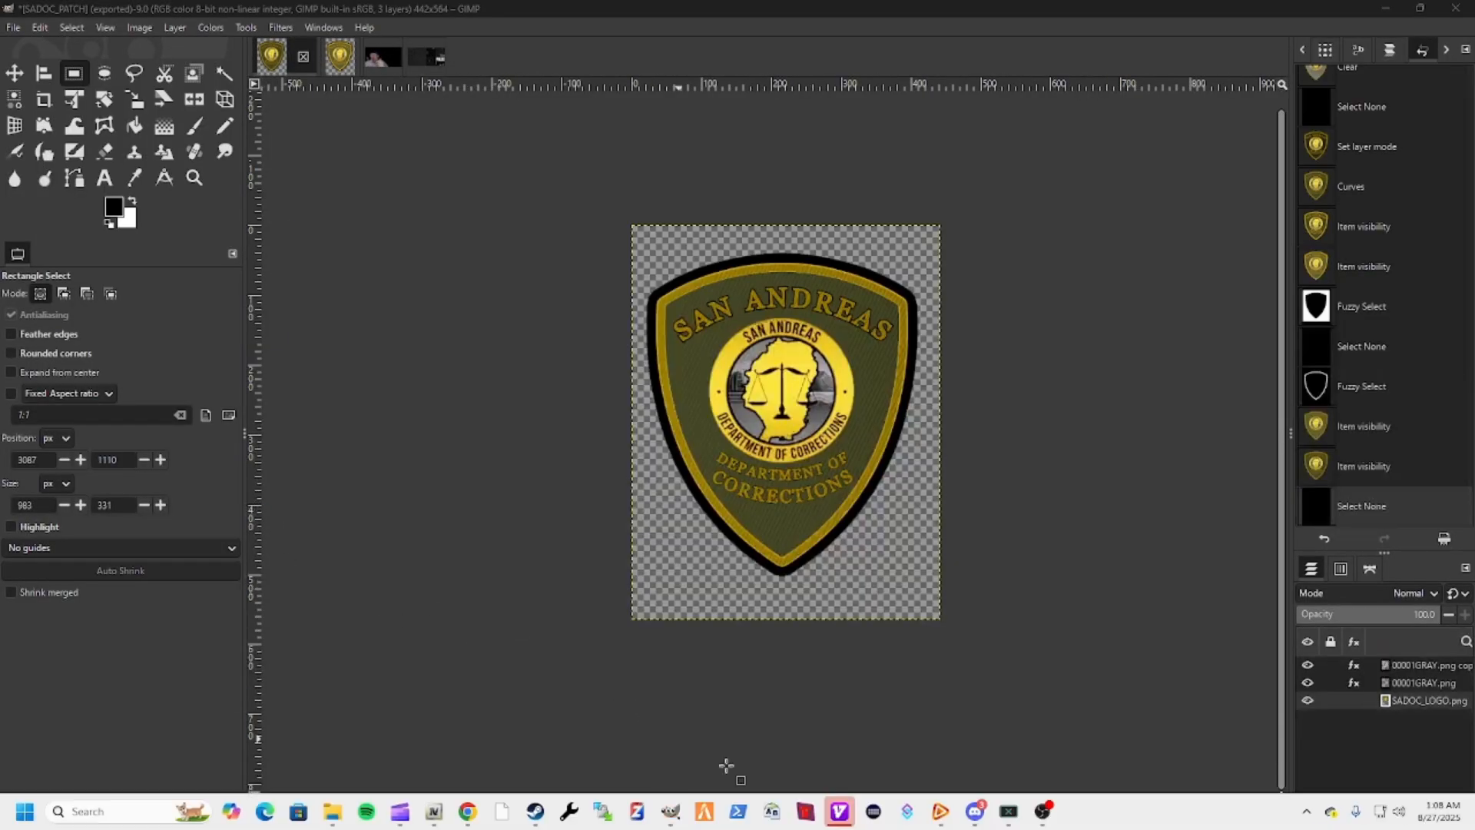
pyautogui.moveTo(670, 821)
pyautogui.click(736, 730)
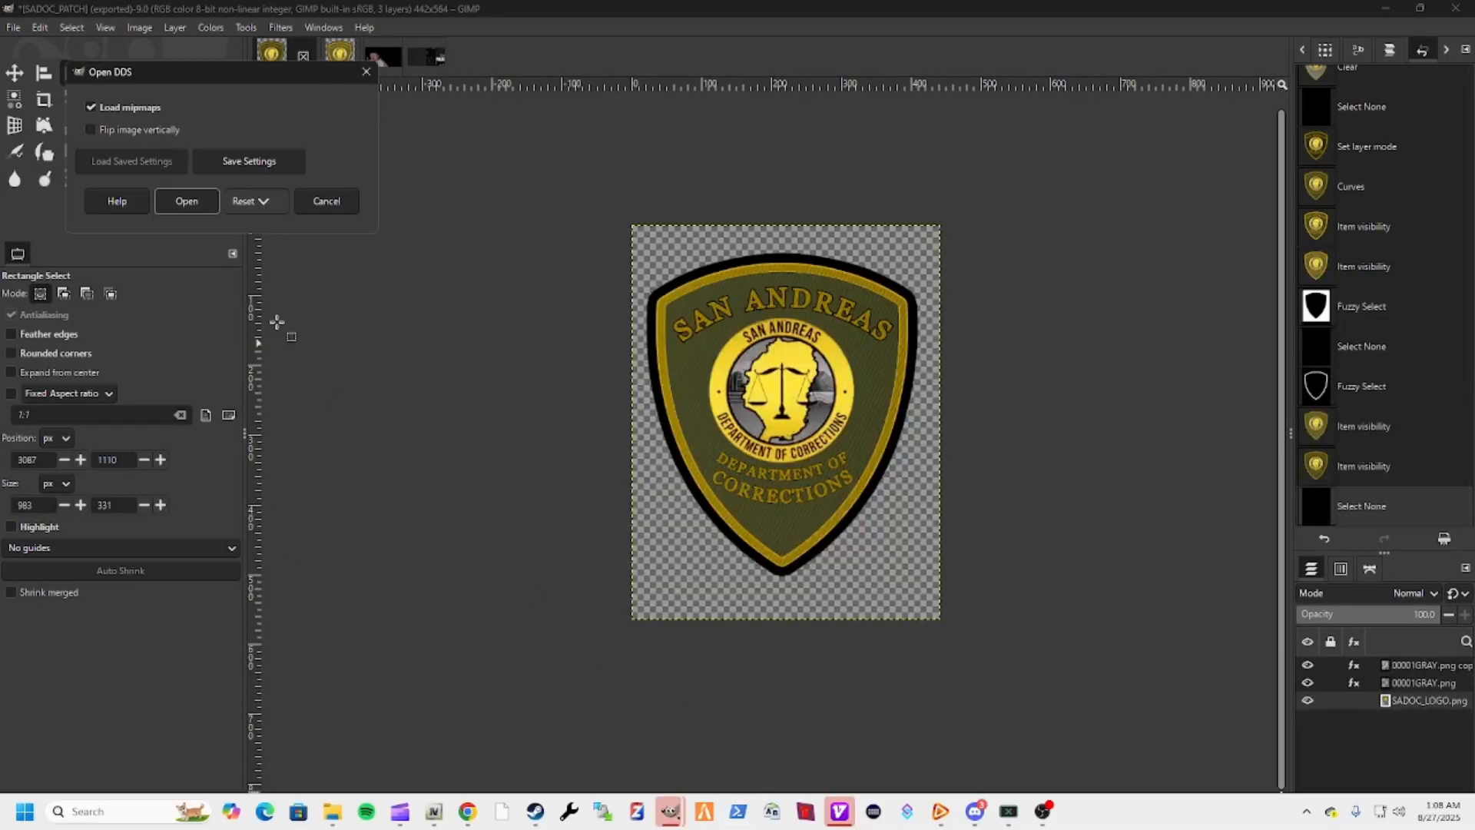
pyautogui.click(187, 201)
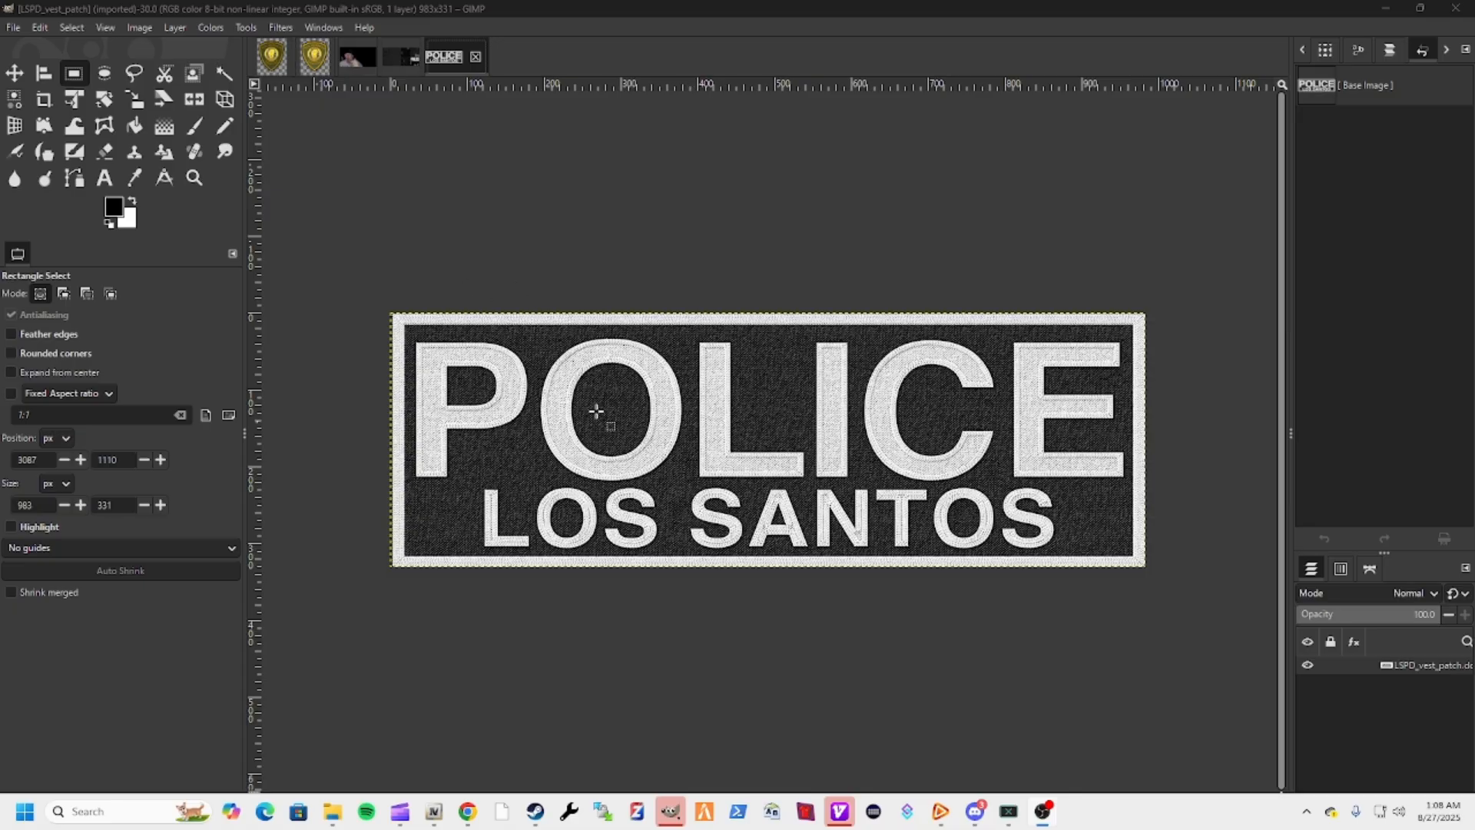
# Copy the POLICE LOS SANTOS patch image and paste it into the task_diff_000_a_uni texture as a layer
pyautogui.click(38, 31)
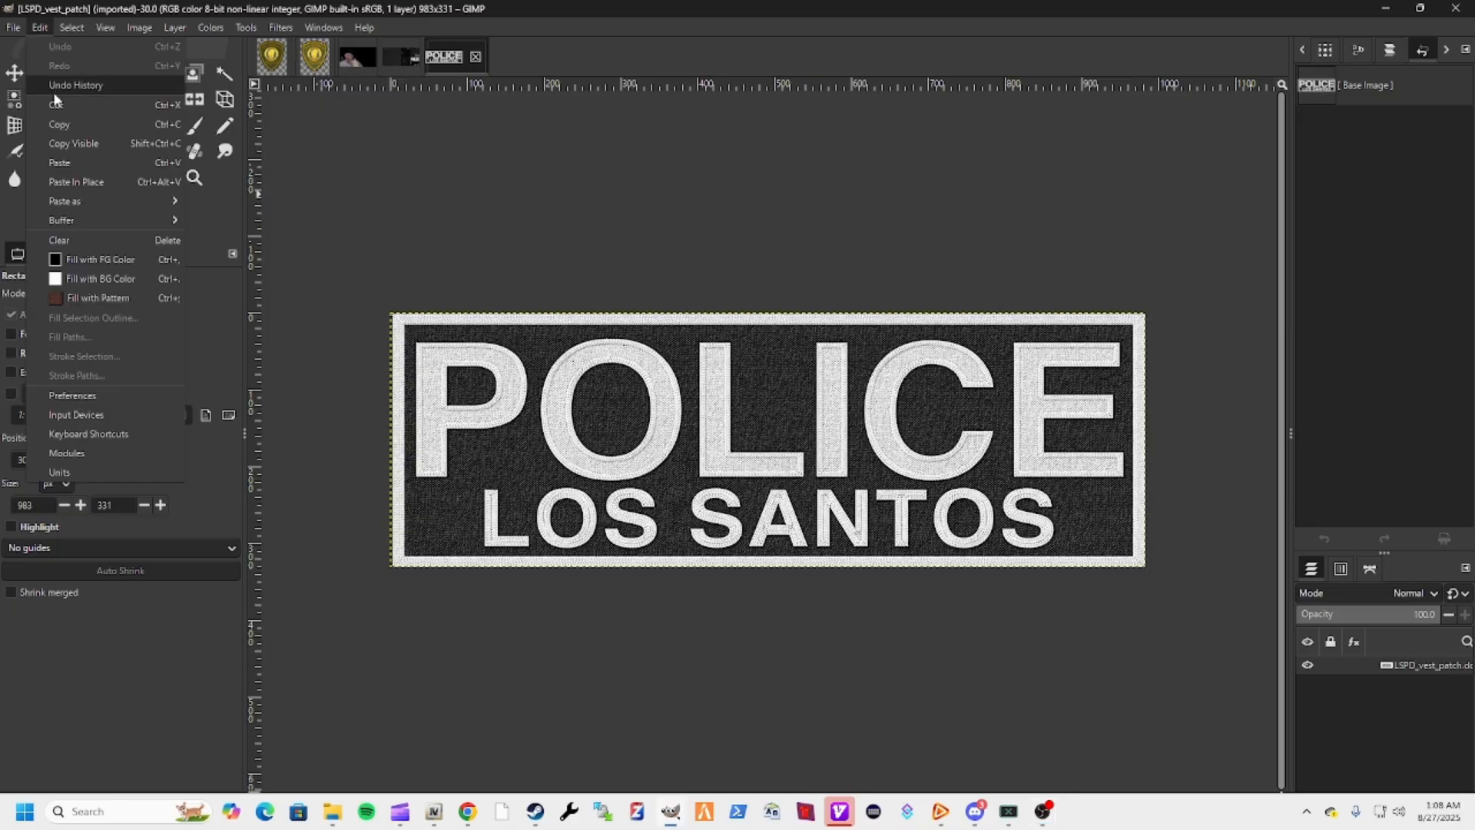
pyautogui.click(54, 125)
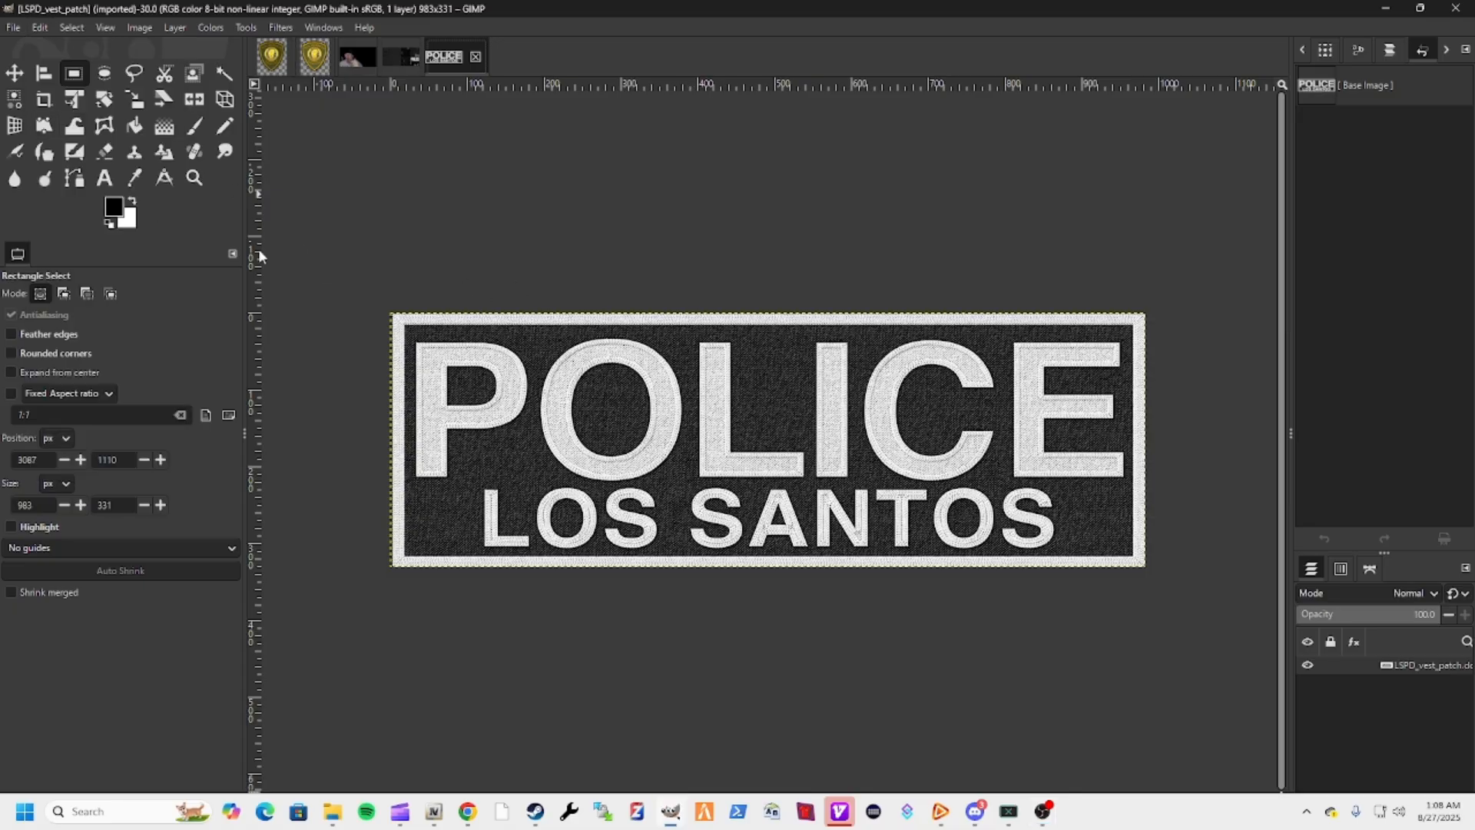
pyautogui.click(401, 55)
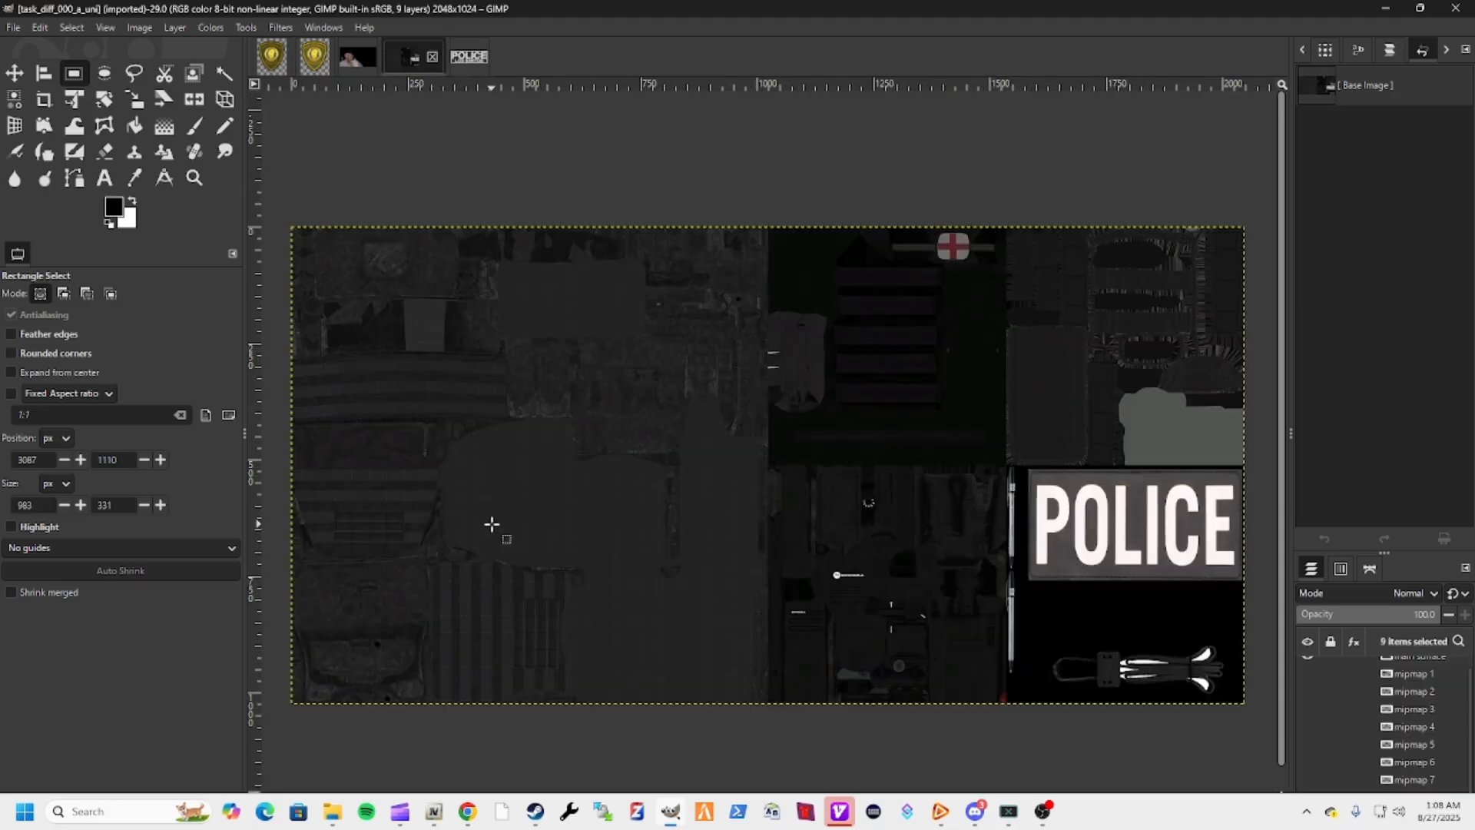
pyautogui.hotkey('ctrl', 'v')
pyautogui.scroll(-1, 914, 644)
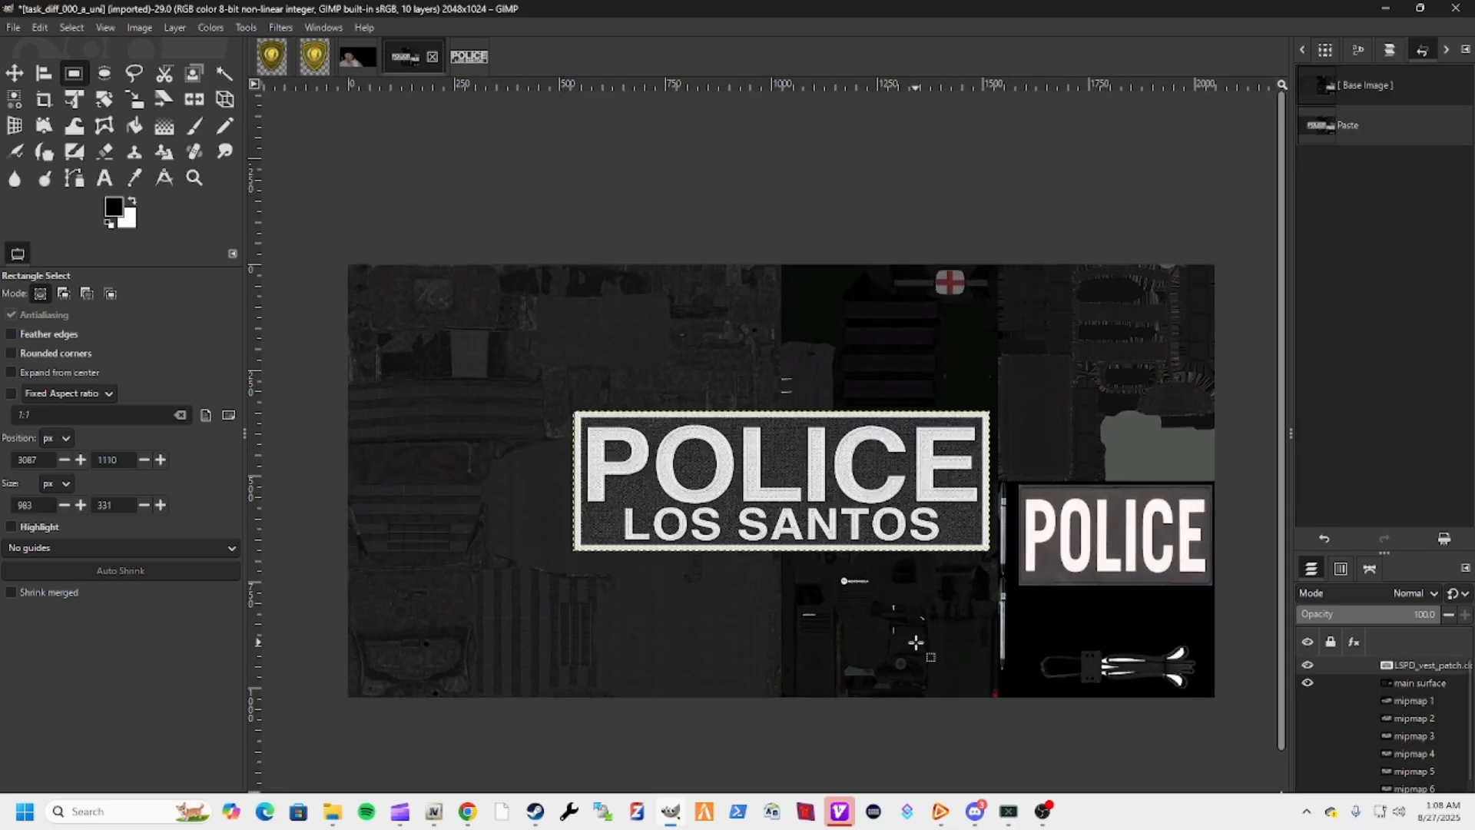
# Move the pasted patch layer over the original POLICE patch, with its right edge at the texture's right edge
pyautogui.scroll(2, 1275, 653)
pyautogui.scroll(1, 1259, 640)
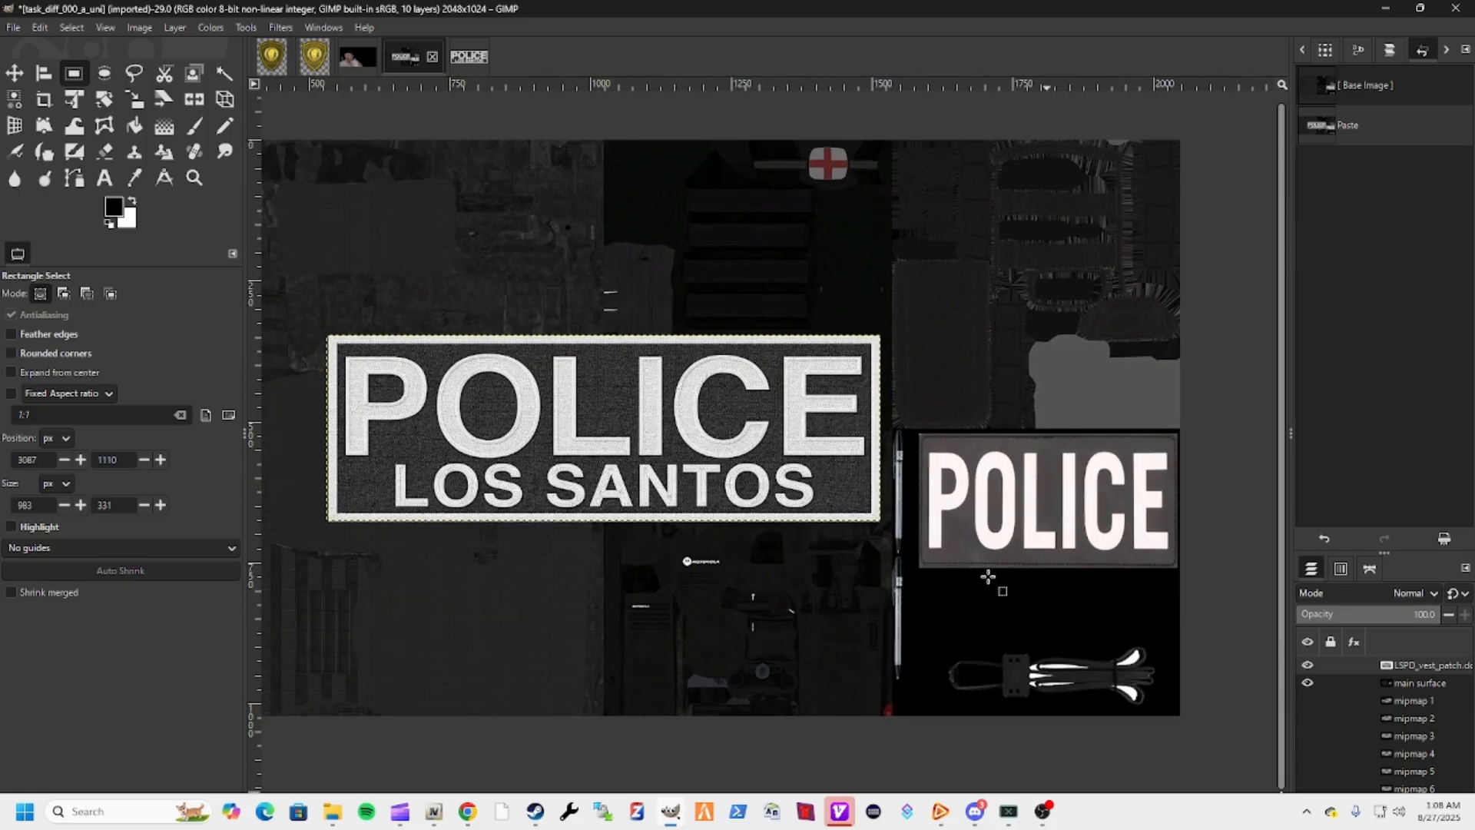
pyautogui.press('m')
pyautogui.moveTo(446, 347); pyautogui.dragTo(619, 400)
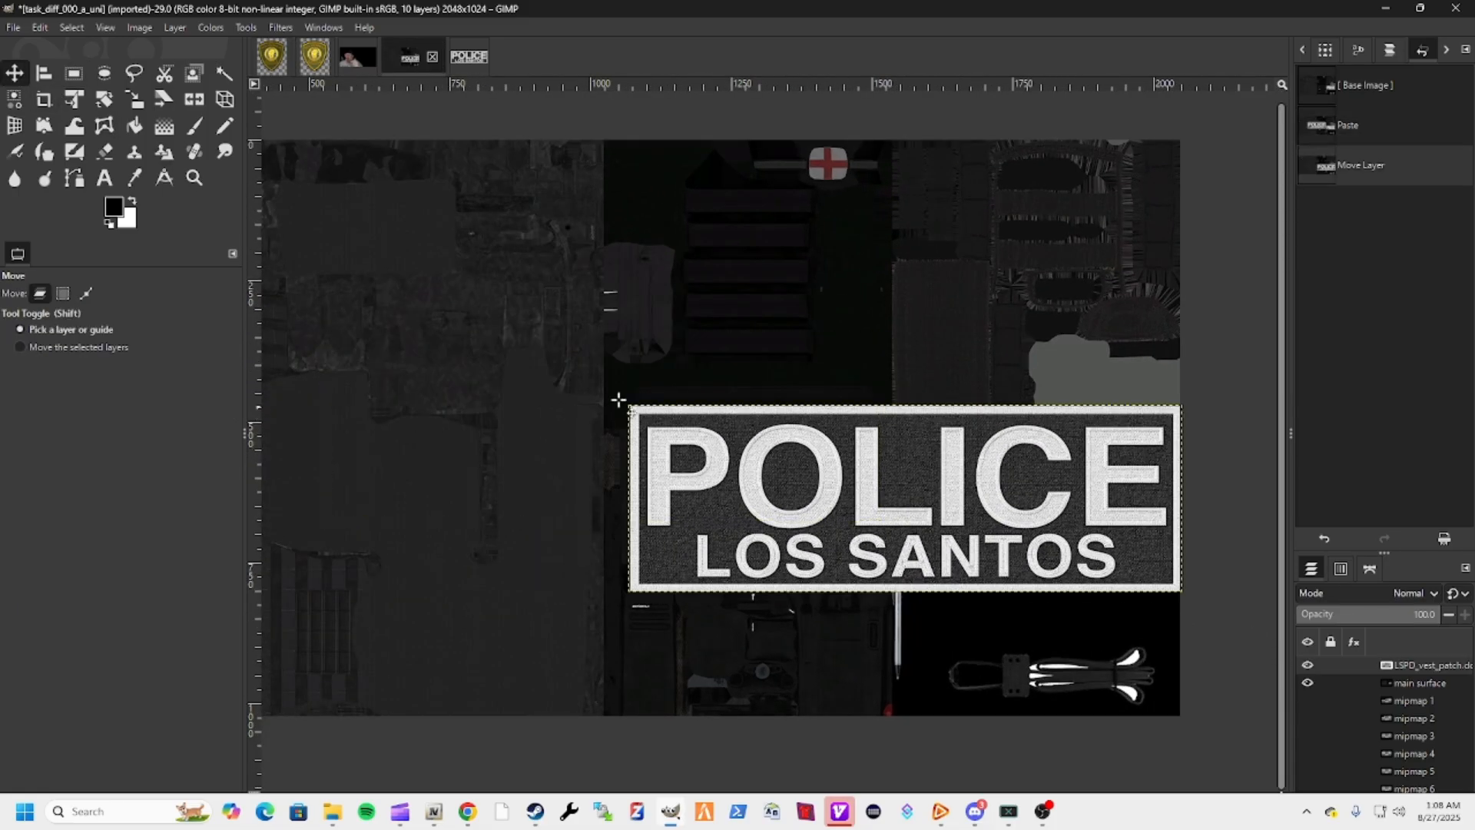
# Scale the pasted POLICE LOS SANTOS layer to 457 x 240 px so it covers the original POLICE patch
pyautogui.click(136, 100)
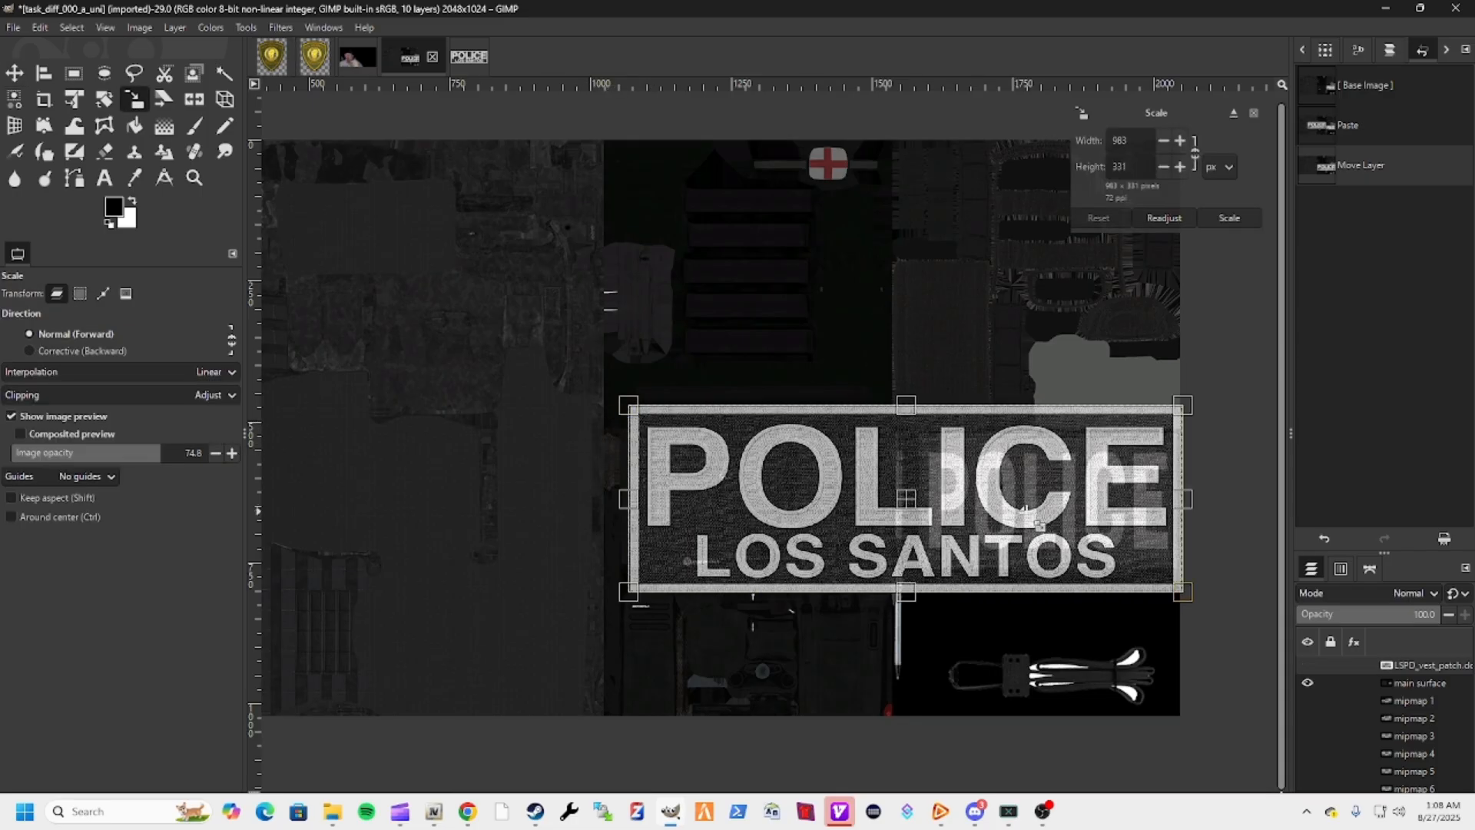
pyautogui.scroll(2, 1223, 565)
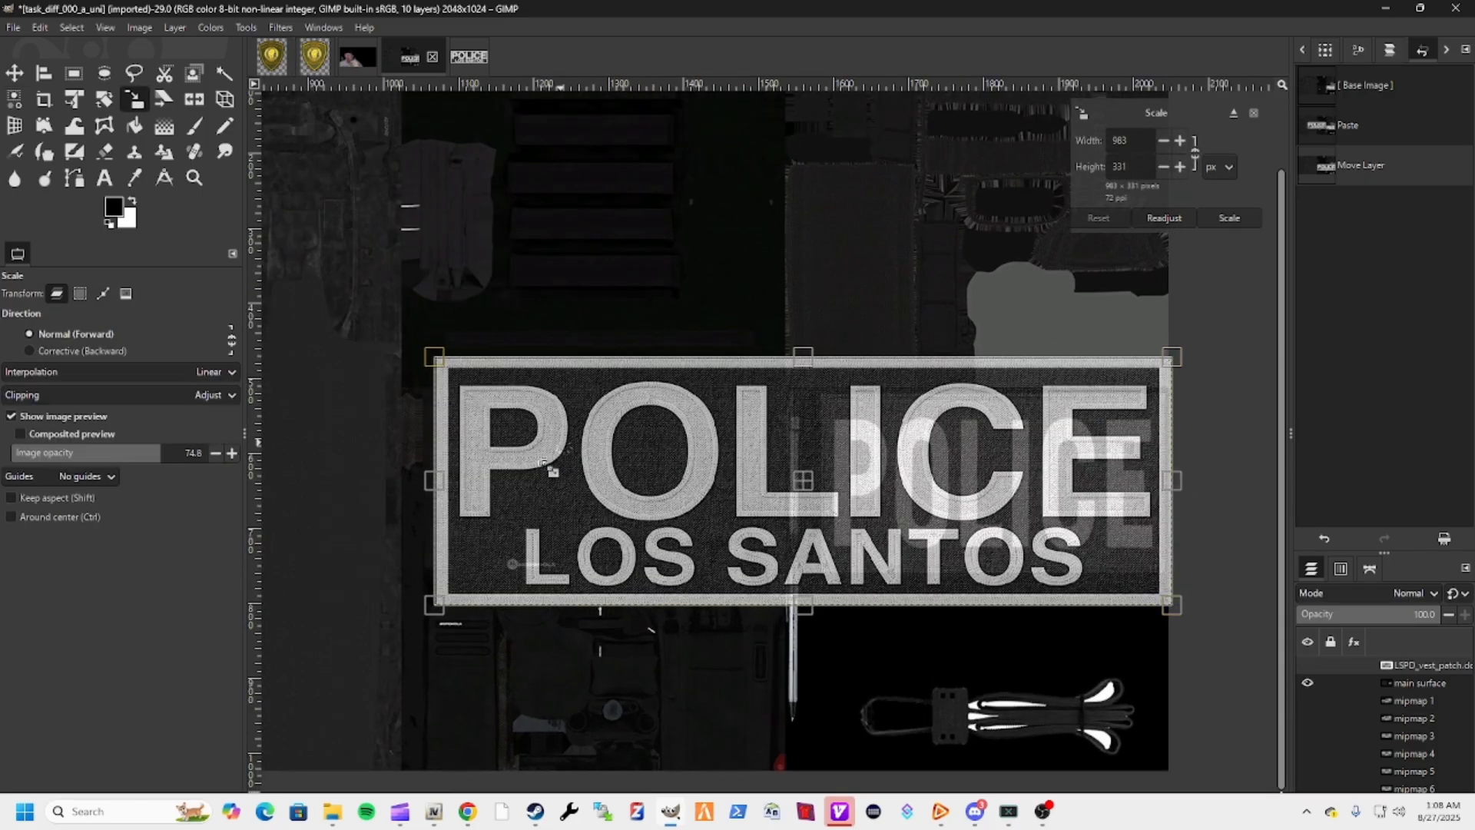
pyautogui.moveTo(435, 357); pyautogui.dragTo(825, 398)
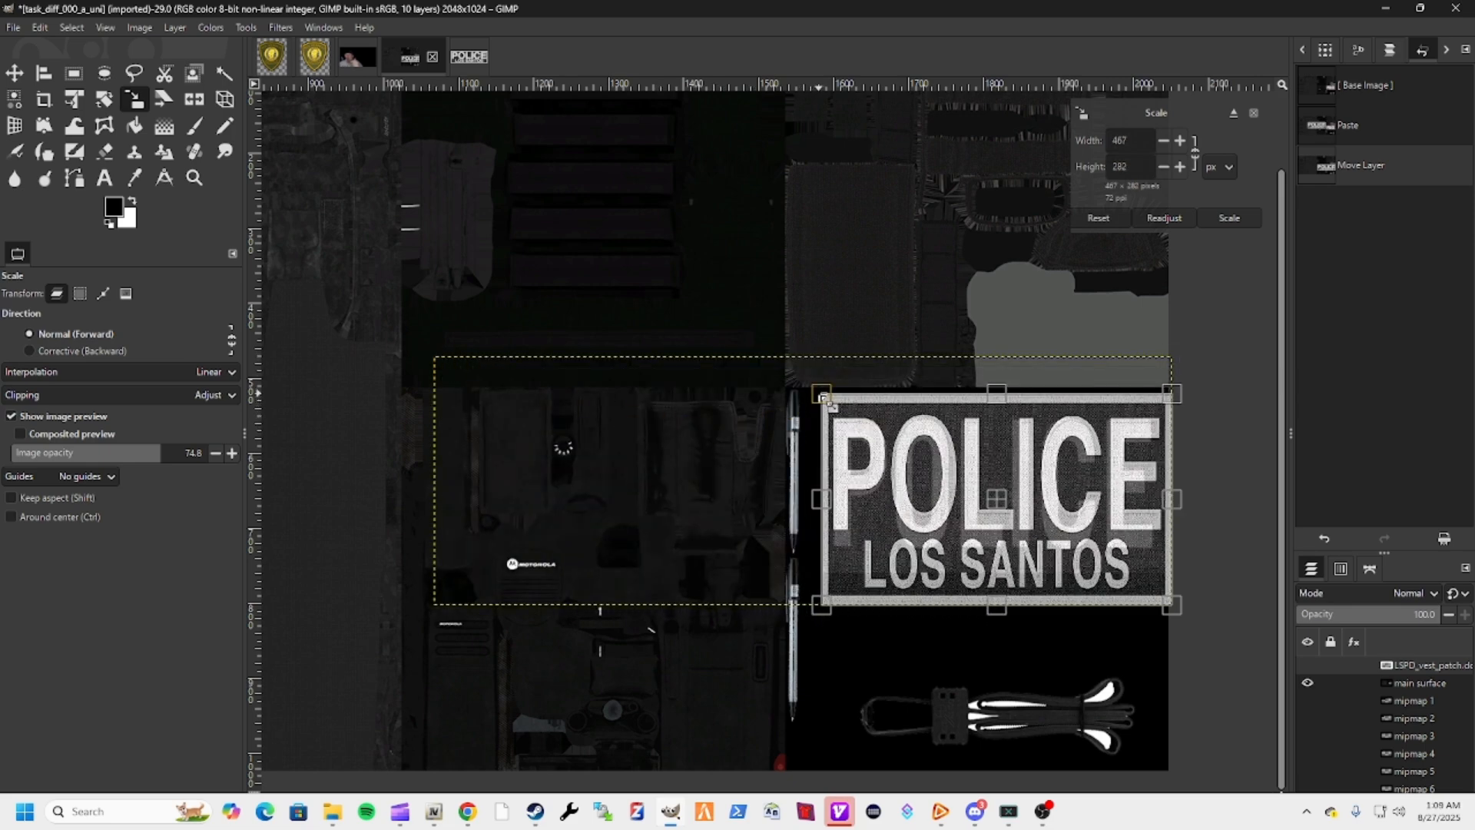
pyautogui.moveTo(997, 606); pyautogui.dragTo(984, 570)
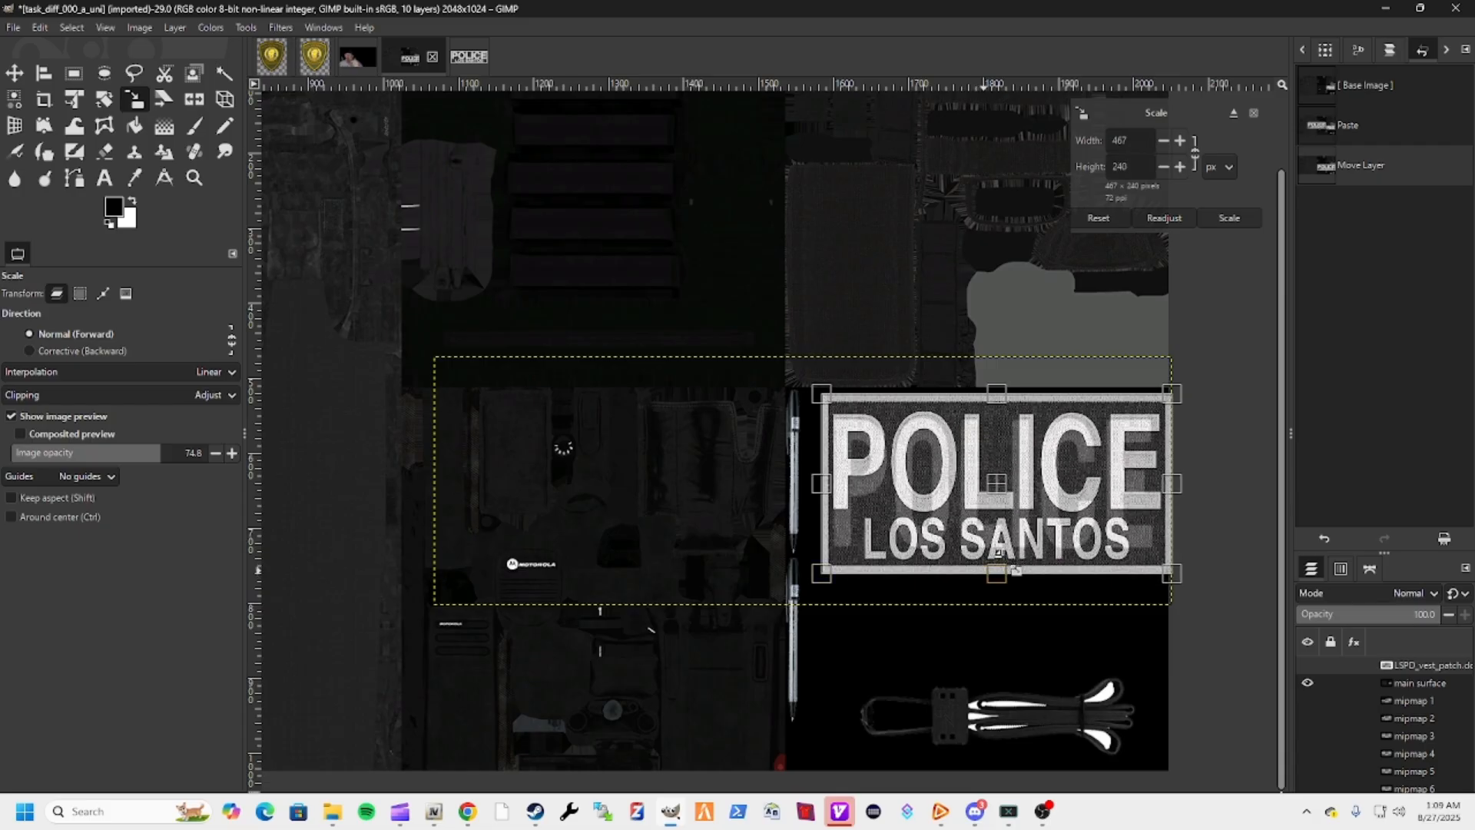
pyautogui.scroll(3, 1164, 496)
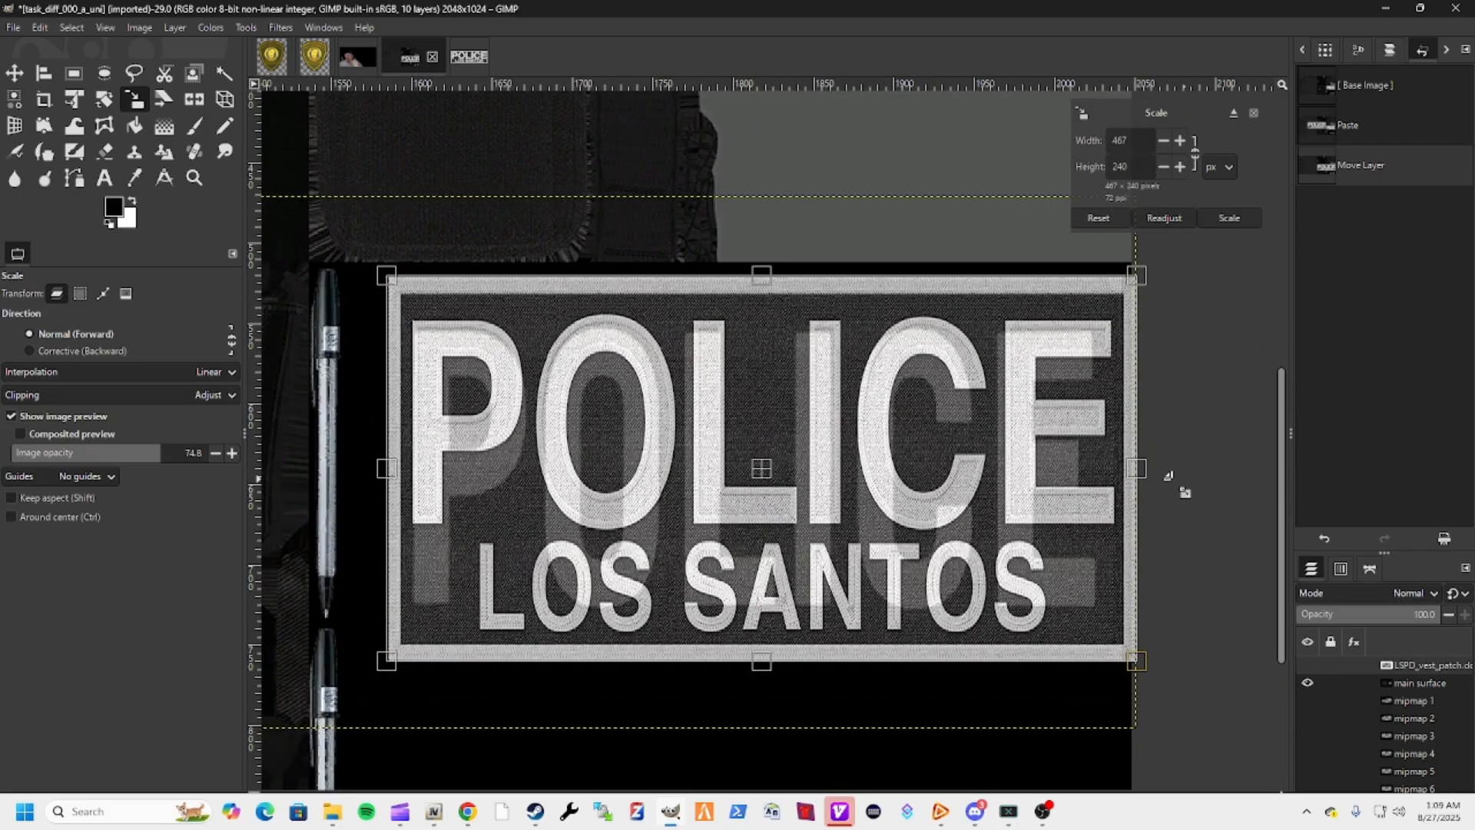
pyautogui.moveTo(1138, 470); pyautogui.dragTo(1124, 473)
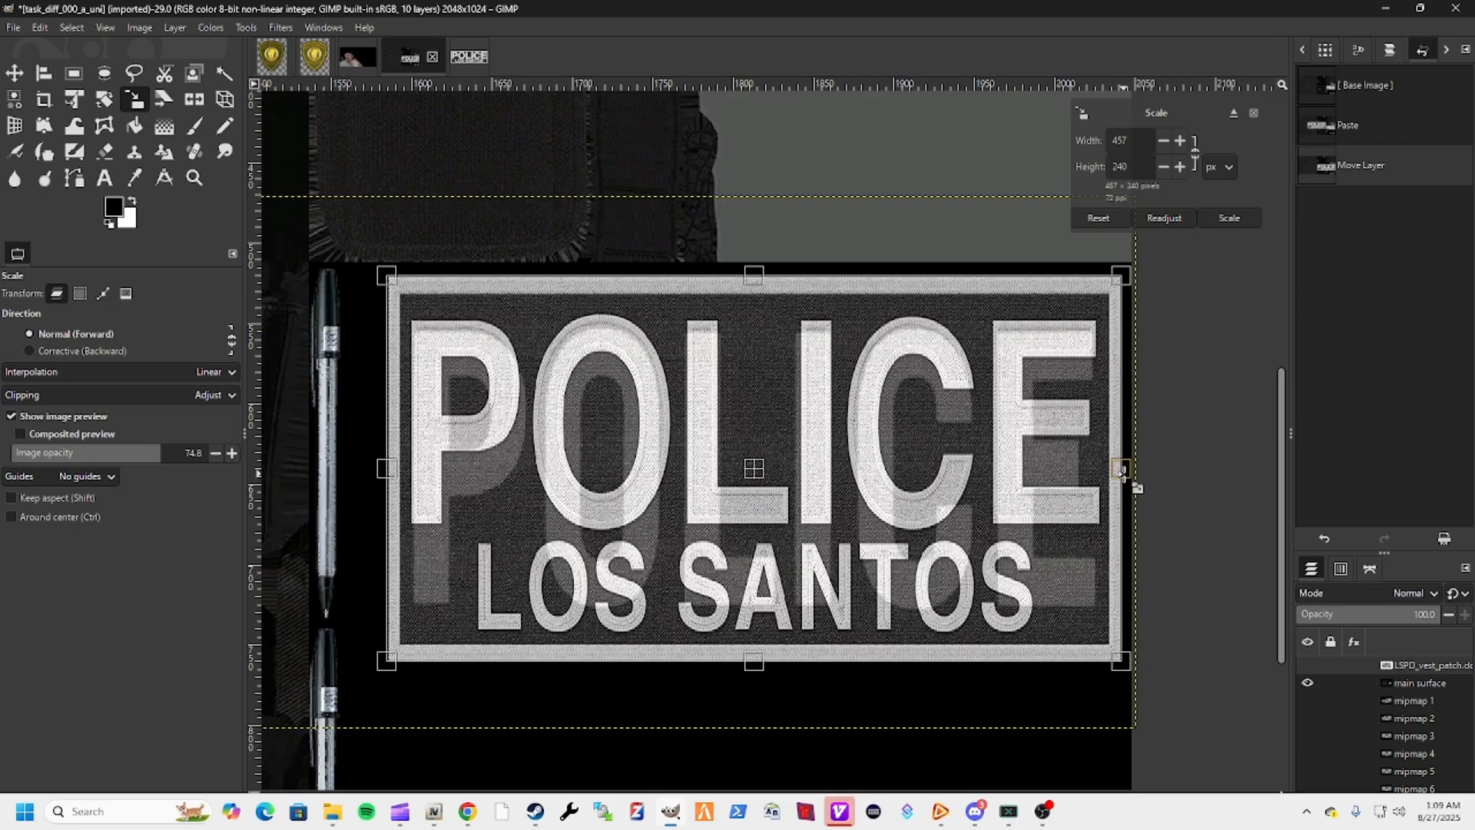
pyautogui.click(1239, 223)
pyautogui.keyDown('ctrl'); pyautogui.scroll(-3, 502, 556); pyautogui.keyUp('ctrl')
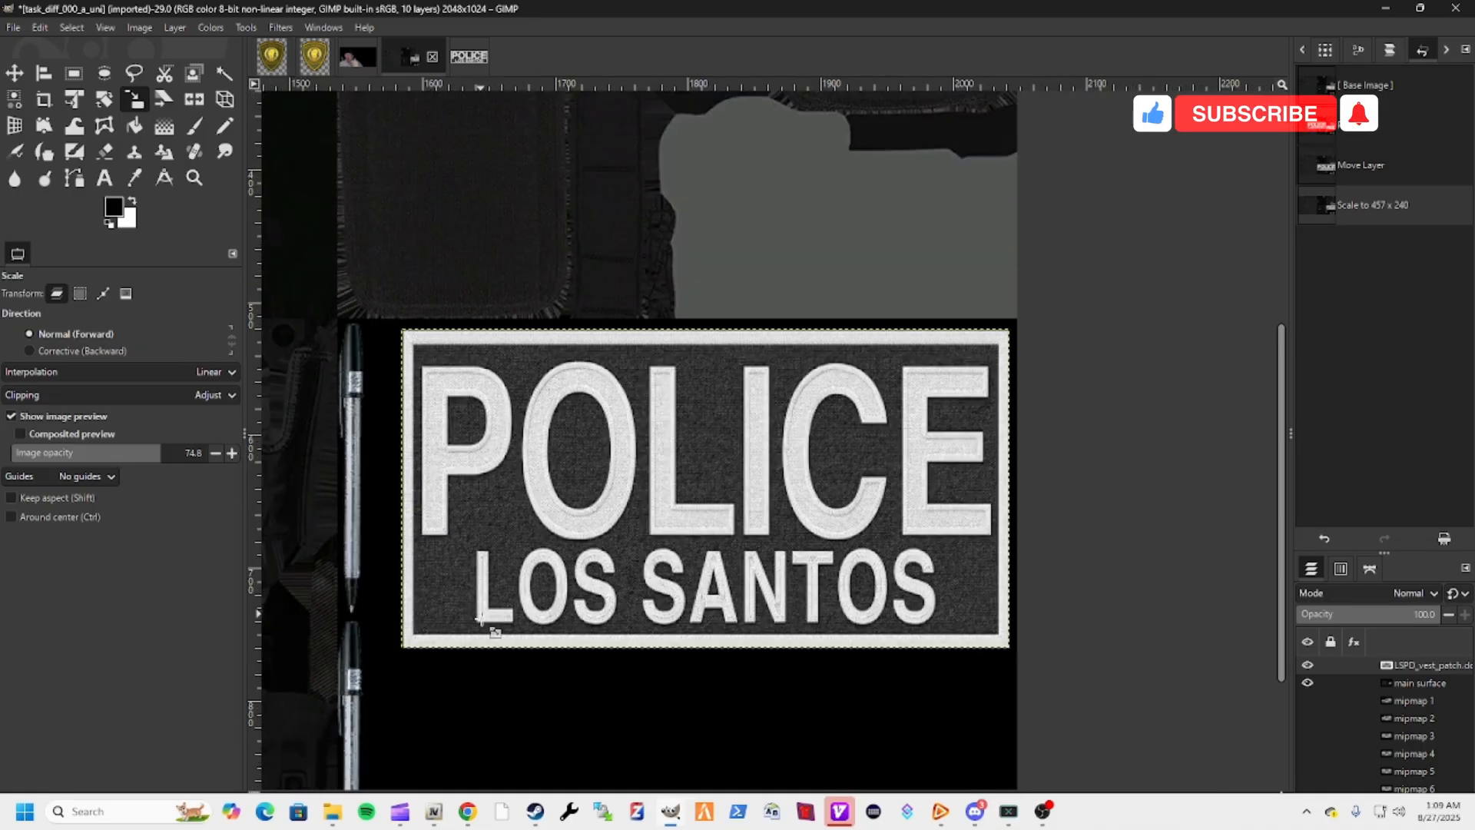
pyautogui.keyDown('ctrl'); pyautogui.scroll(-4, 569, 672); pyautogui.keyUp('ctrl')
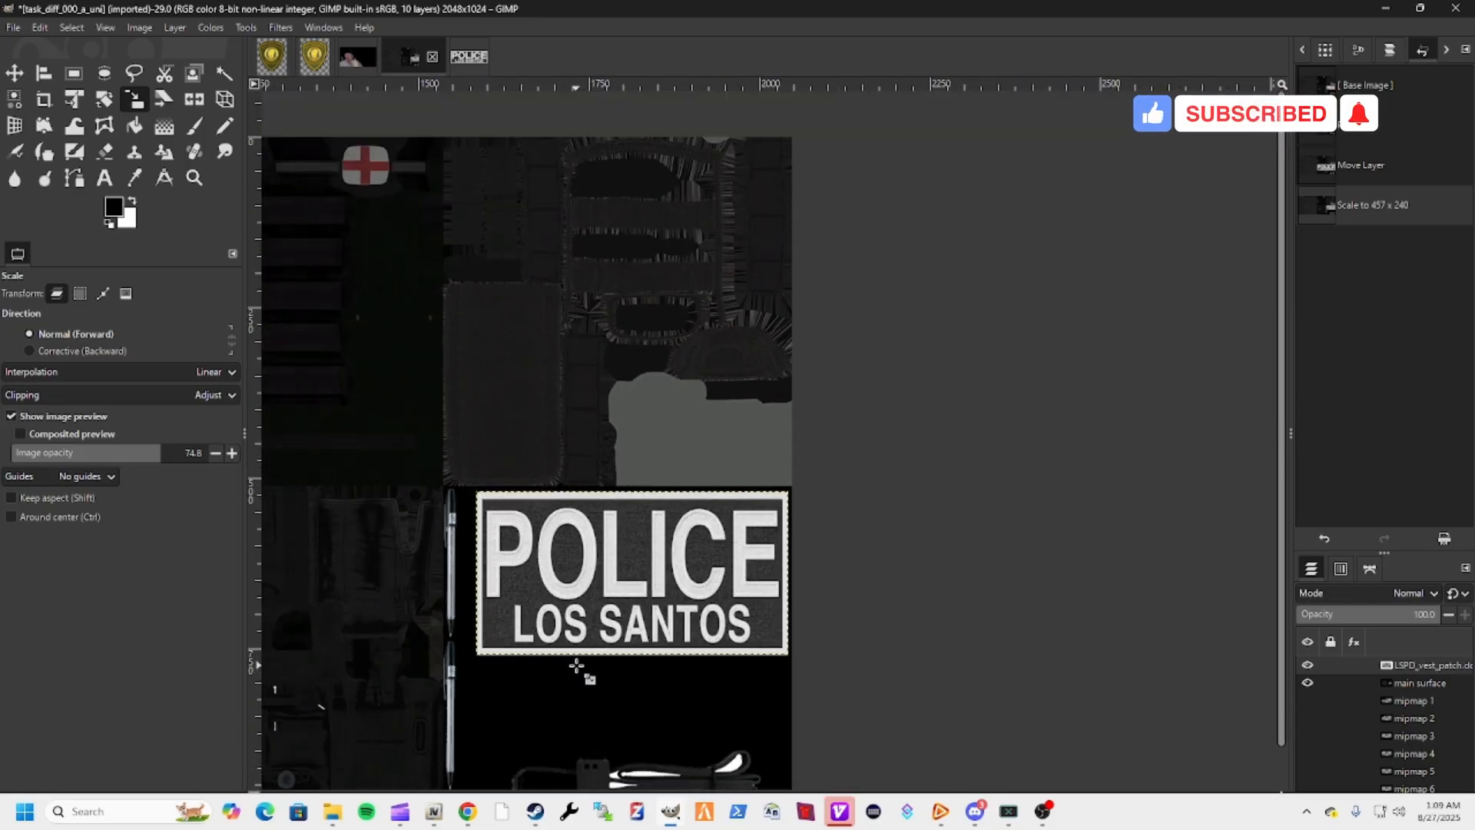
pyautogui.keyDown('ctrl'); pyautogui.scroll(-3, 461, 618); pyautogui.keyUp('ctrl')
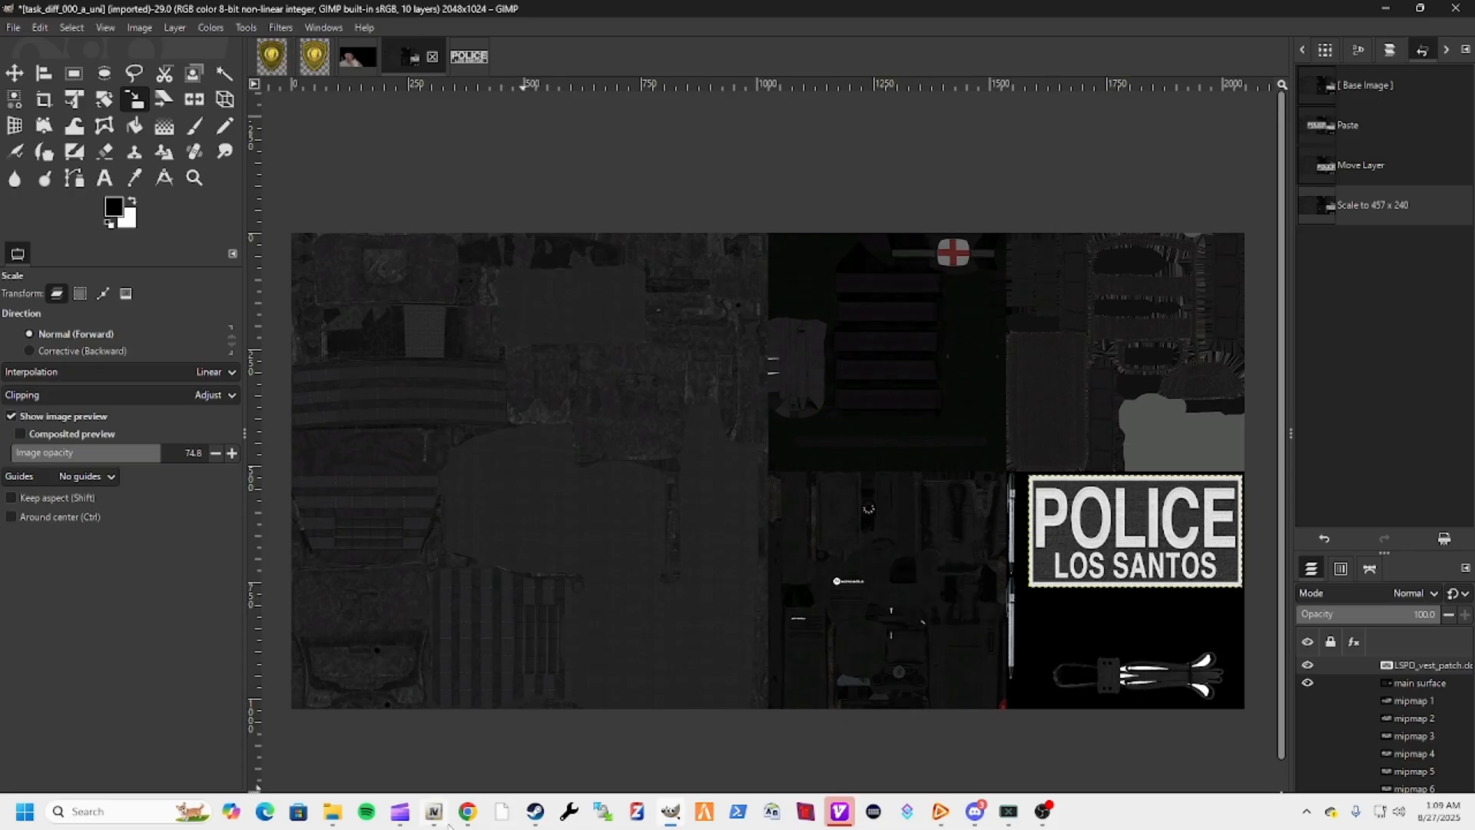
# Switch to OpenIV, close the texture editor, and preview the task_000_u vest model full screen with the task_diff_000_a_uni texture
pyautogui.moveTo(438, 821)
pyautogui.click(451, 757)
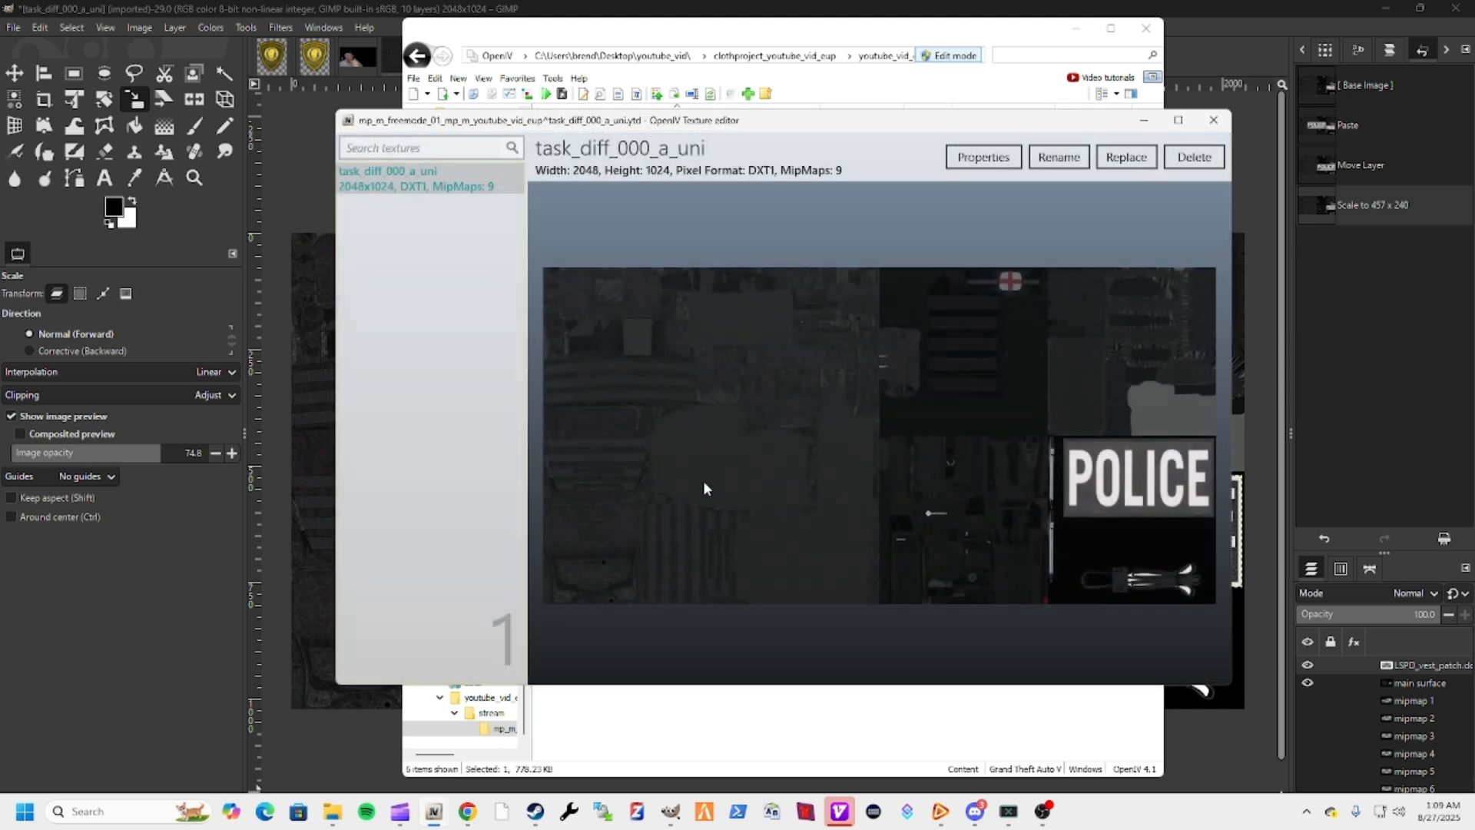
pyautogui.click(1212, 125)
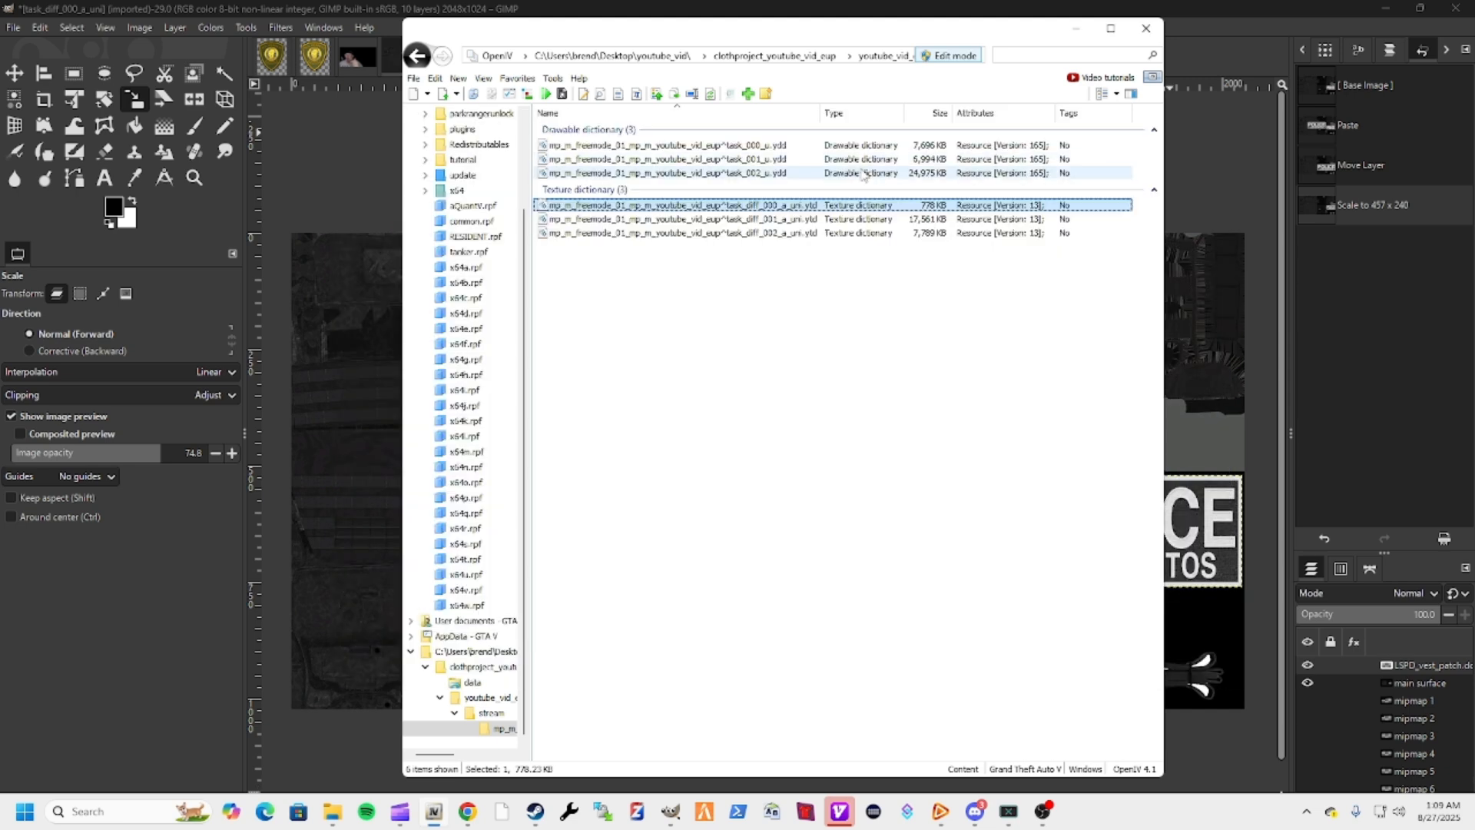
pyautogui.click(830, 146)
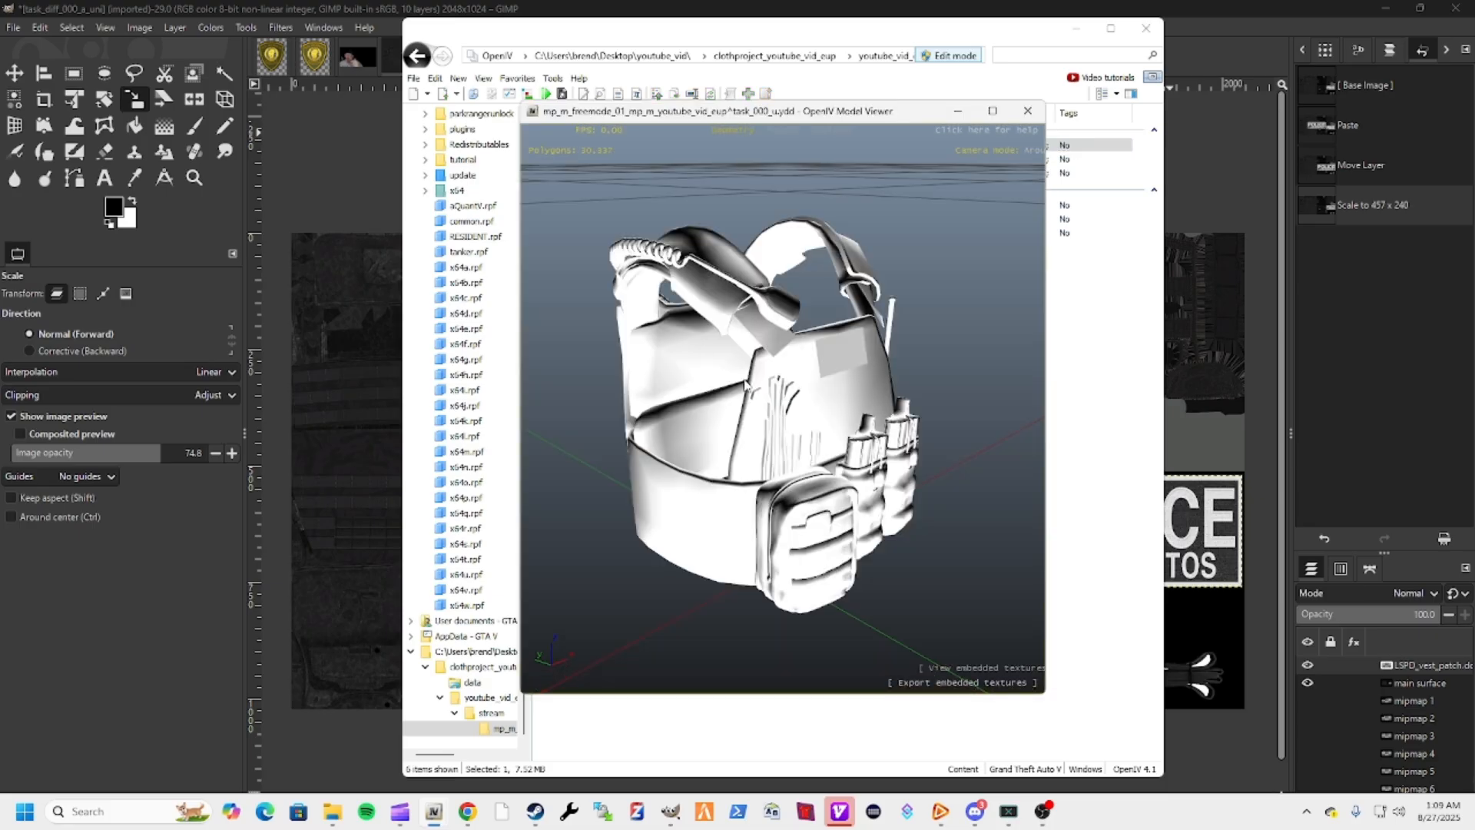
pyautogui.click(981, 648)
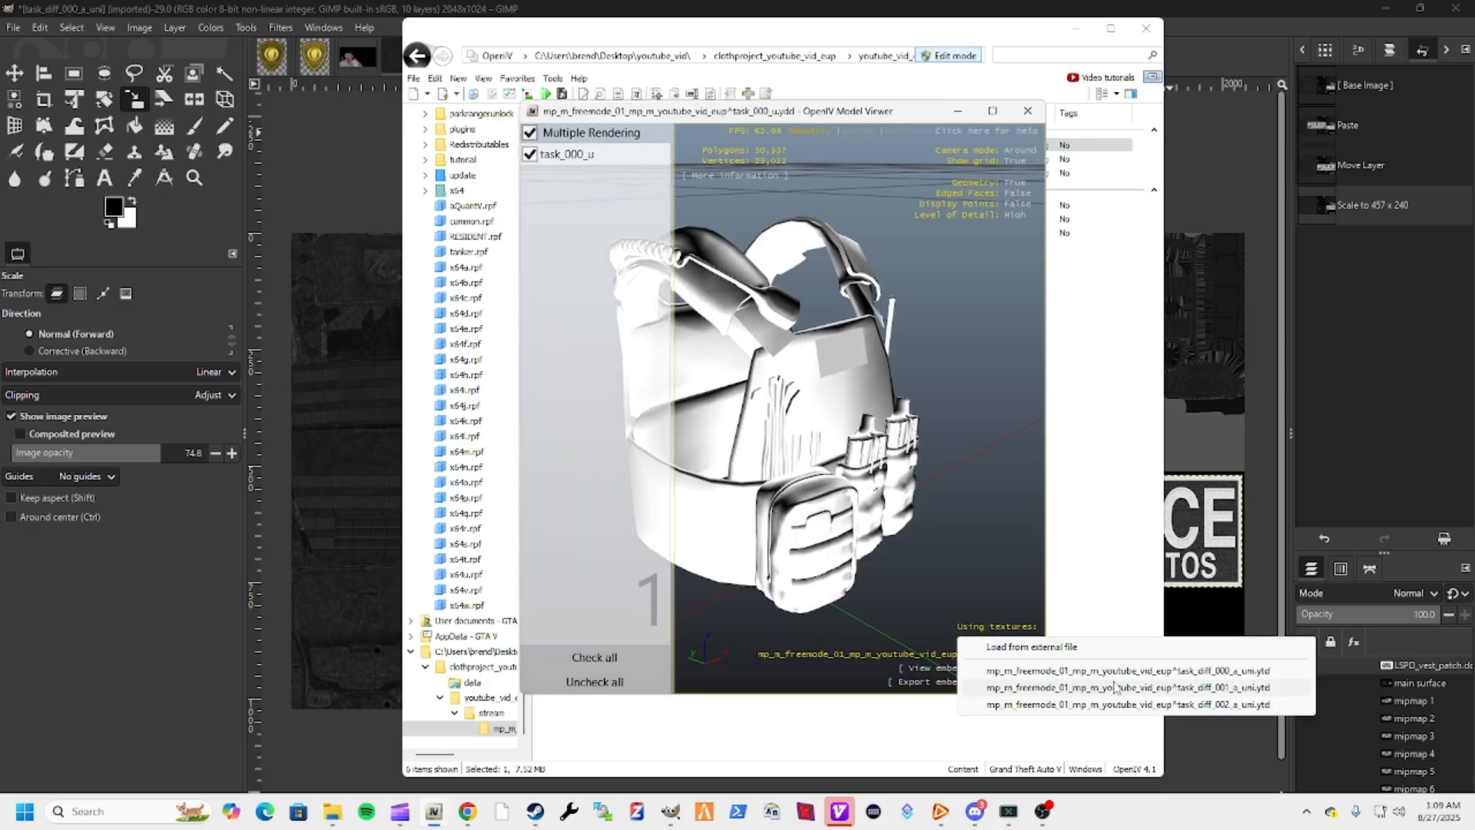
pyautogui.click(1116, 672)
pyautogui.click(992, 111)
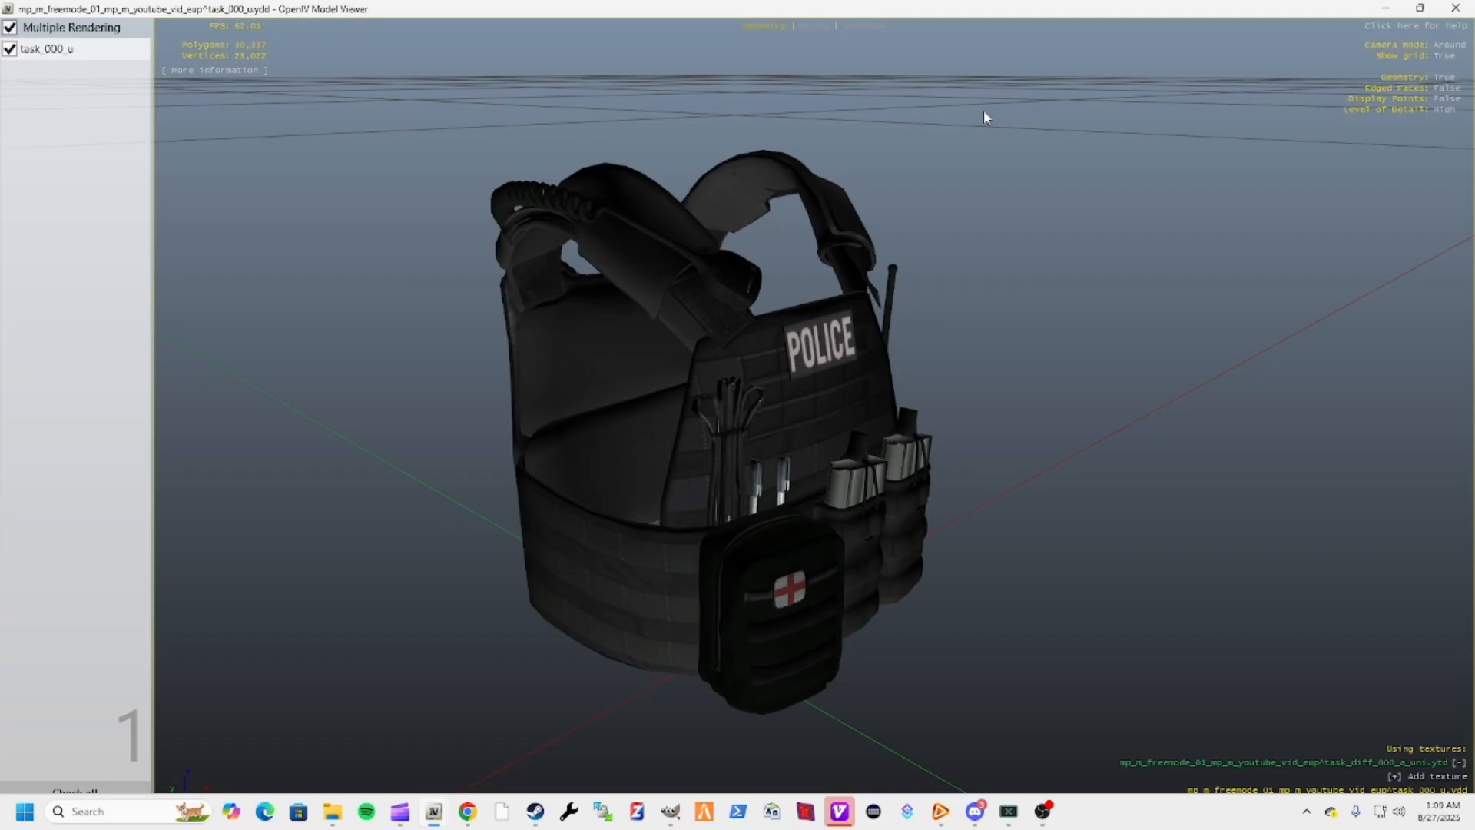
# Examine the POLICE patches on the vest model's front and back, close the preview, and return to GIMP
pyautogui.moveTo(896, 417); pyautogui.dragTo(694, 389)
pyautogui.scroll(1, 677, 389)
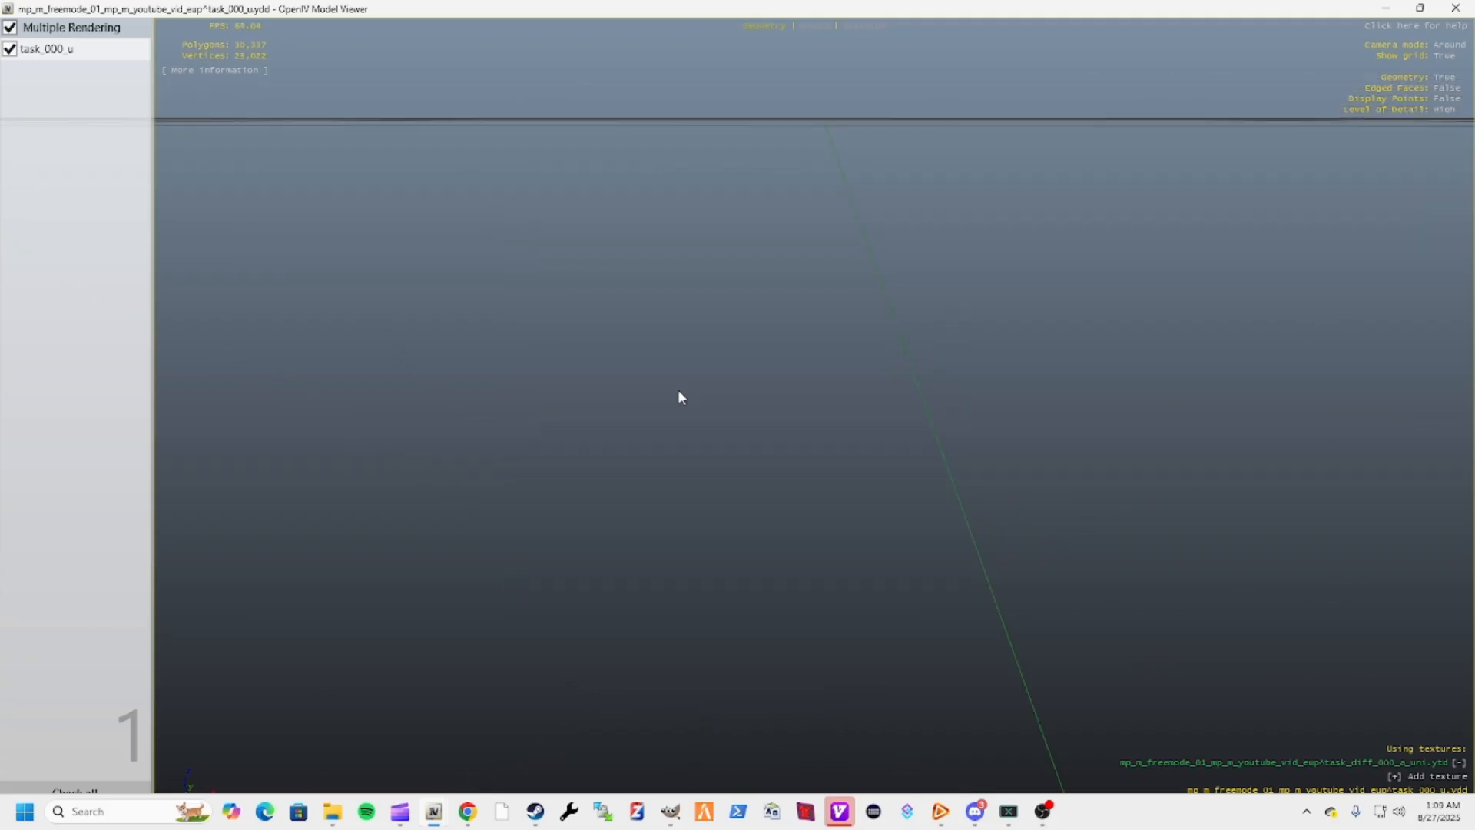
pyautogui.scroll(-1, 678, 389)
pyautogui.moveTo(528, 413); pyautogui.dragTo(909, 459)
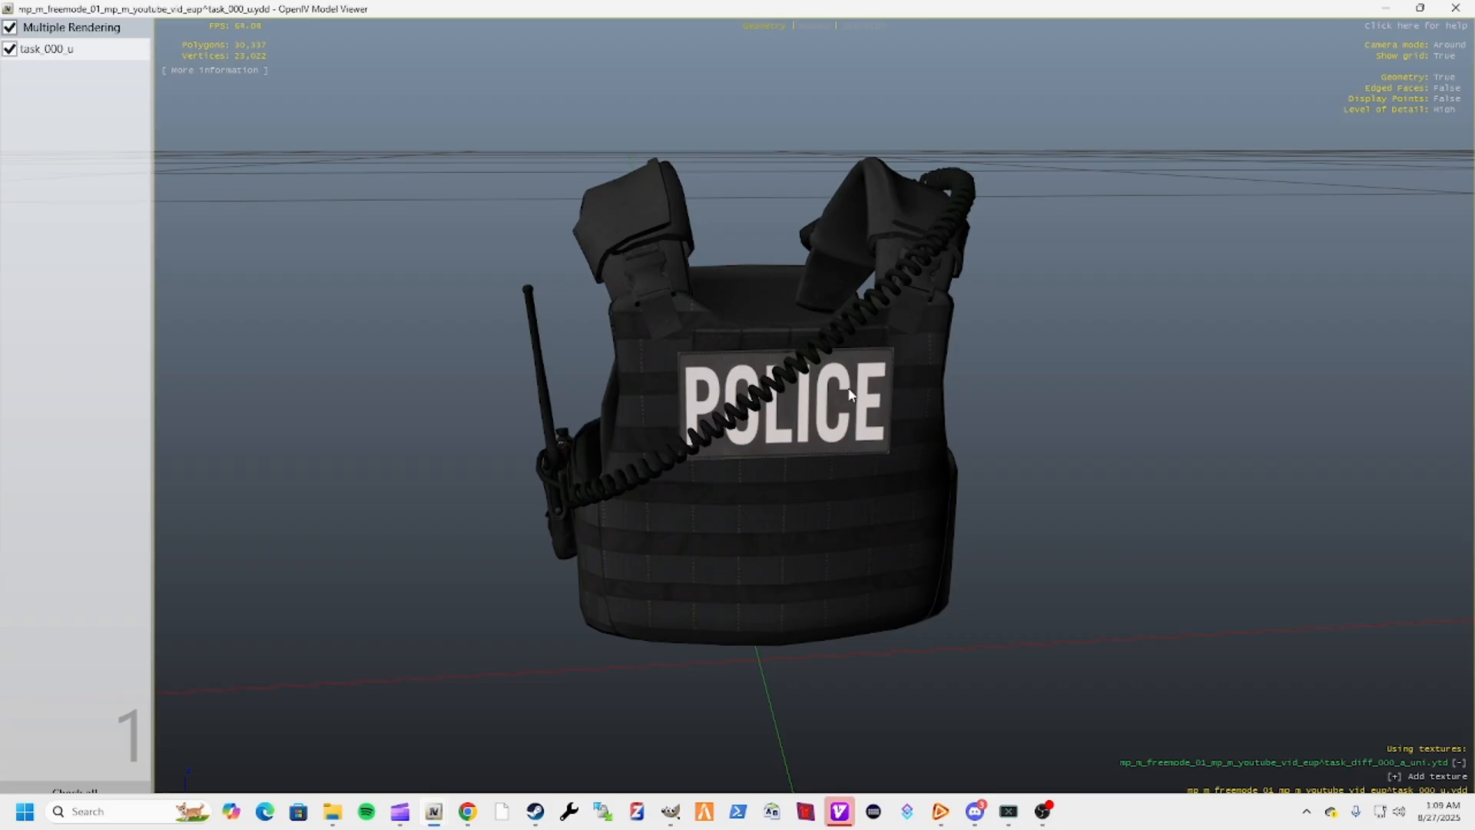
pyautogui.moveTo(768, 348)
pyautogui.mouseDown()
pyautogui.moveTo(862, 417)
pyautogui.moveTo(745, 429)
pyautogui.moveTo(796, 339)
pyautogui.mouseUp()
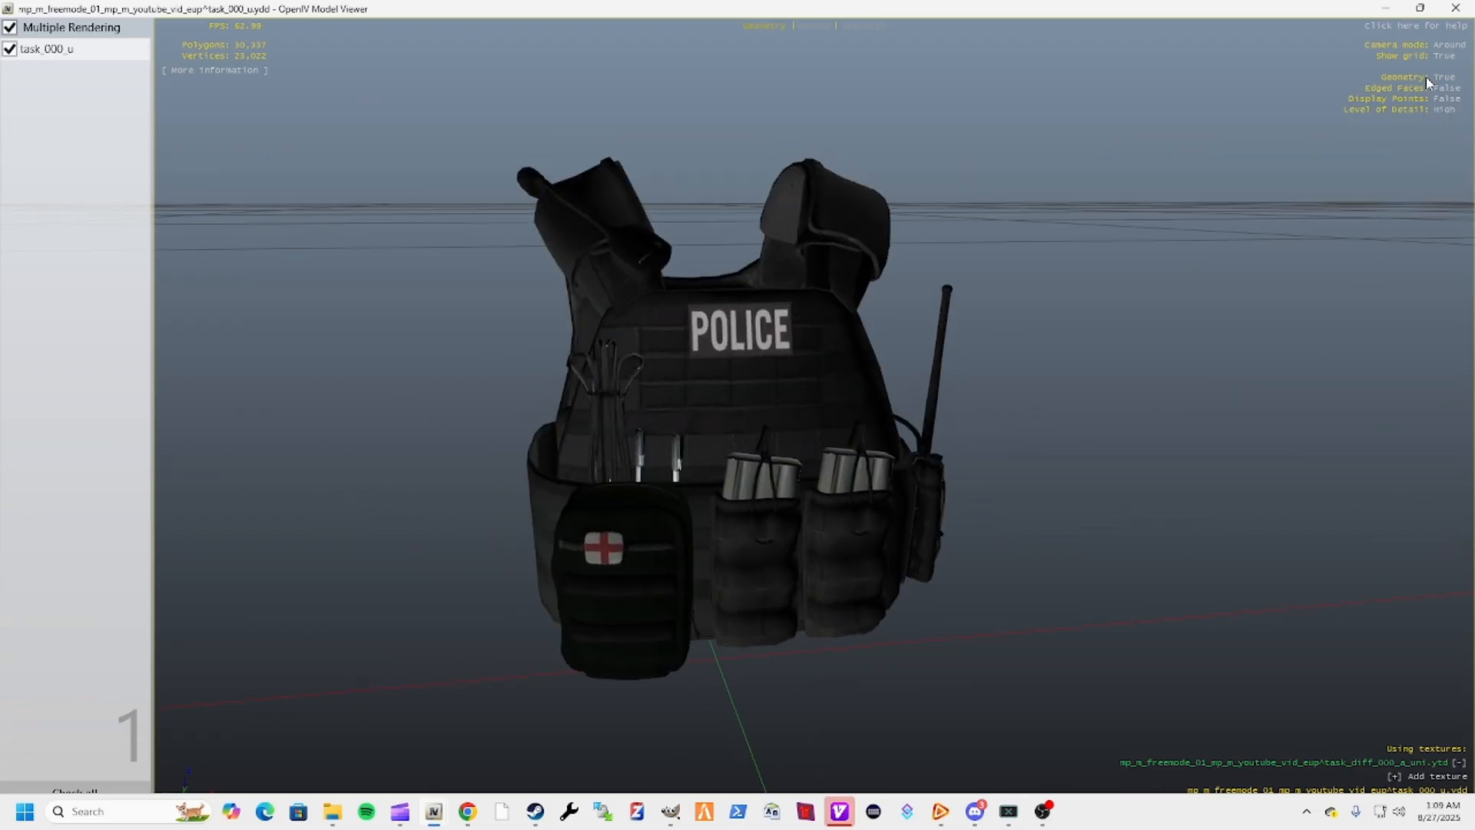
pyautogui.click(1455, 8)
pyautogui.click(1068, 10)
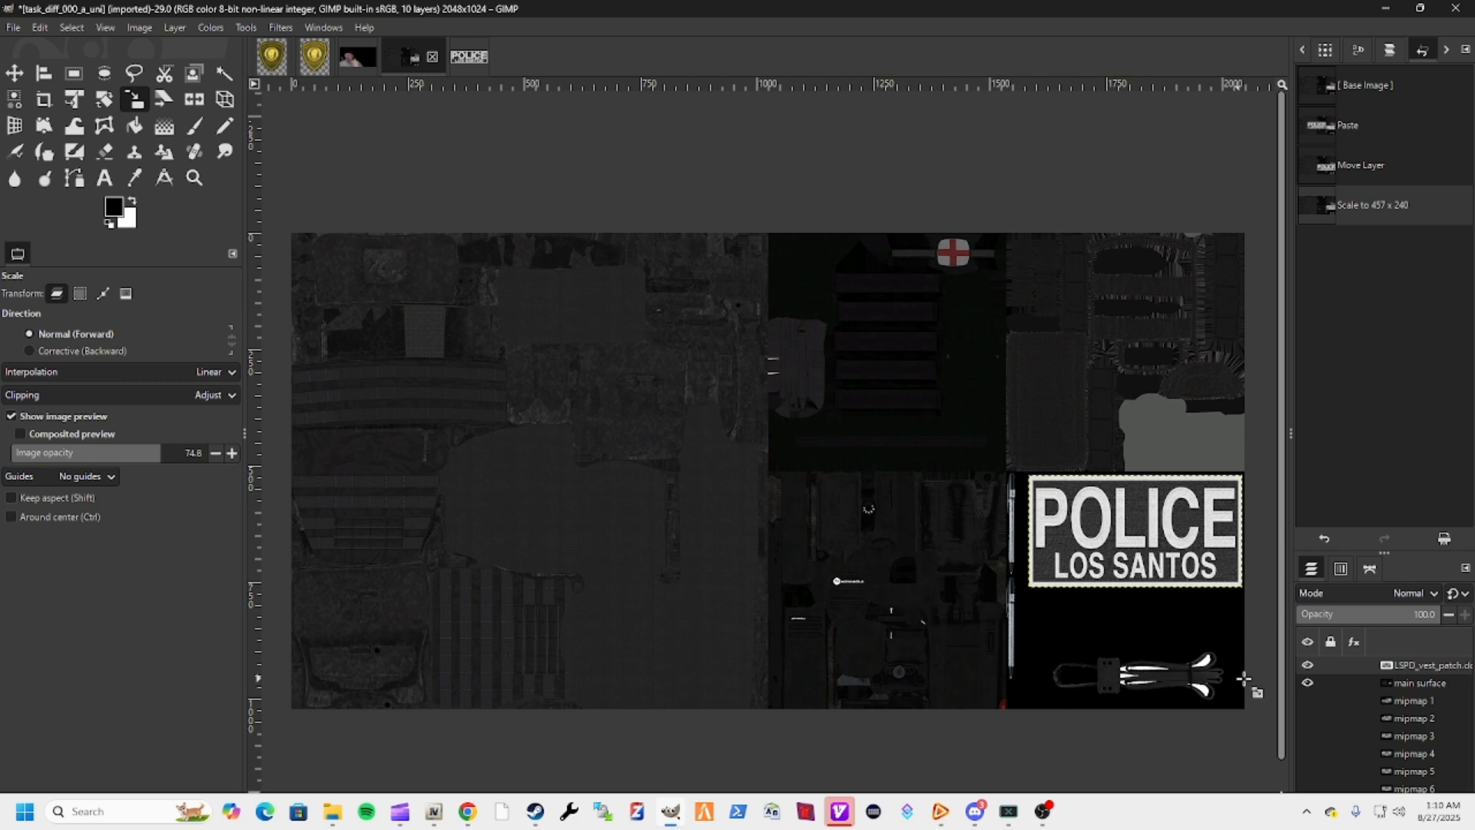
# Merge the visible patch and main surface layers and overwrite task_diff_000_a_uni.dds with the result
pyautogui.click(1408, 685)
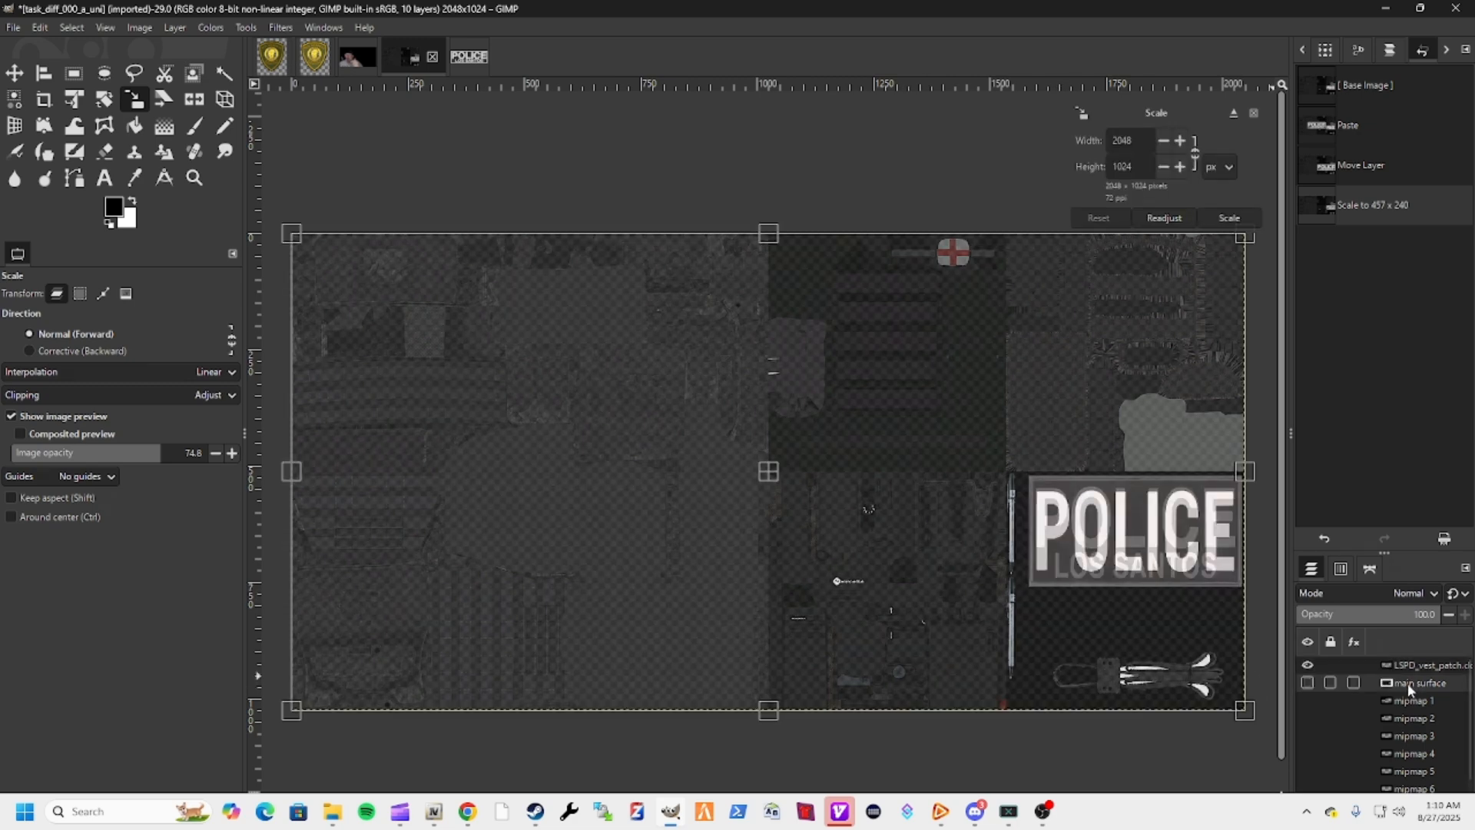
pyautogui.rightClick(1408, 684)
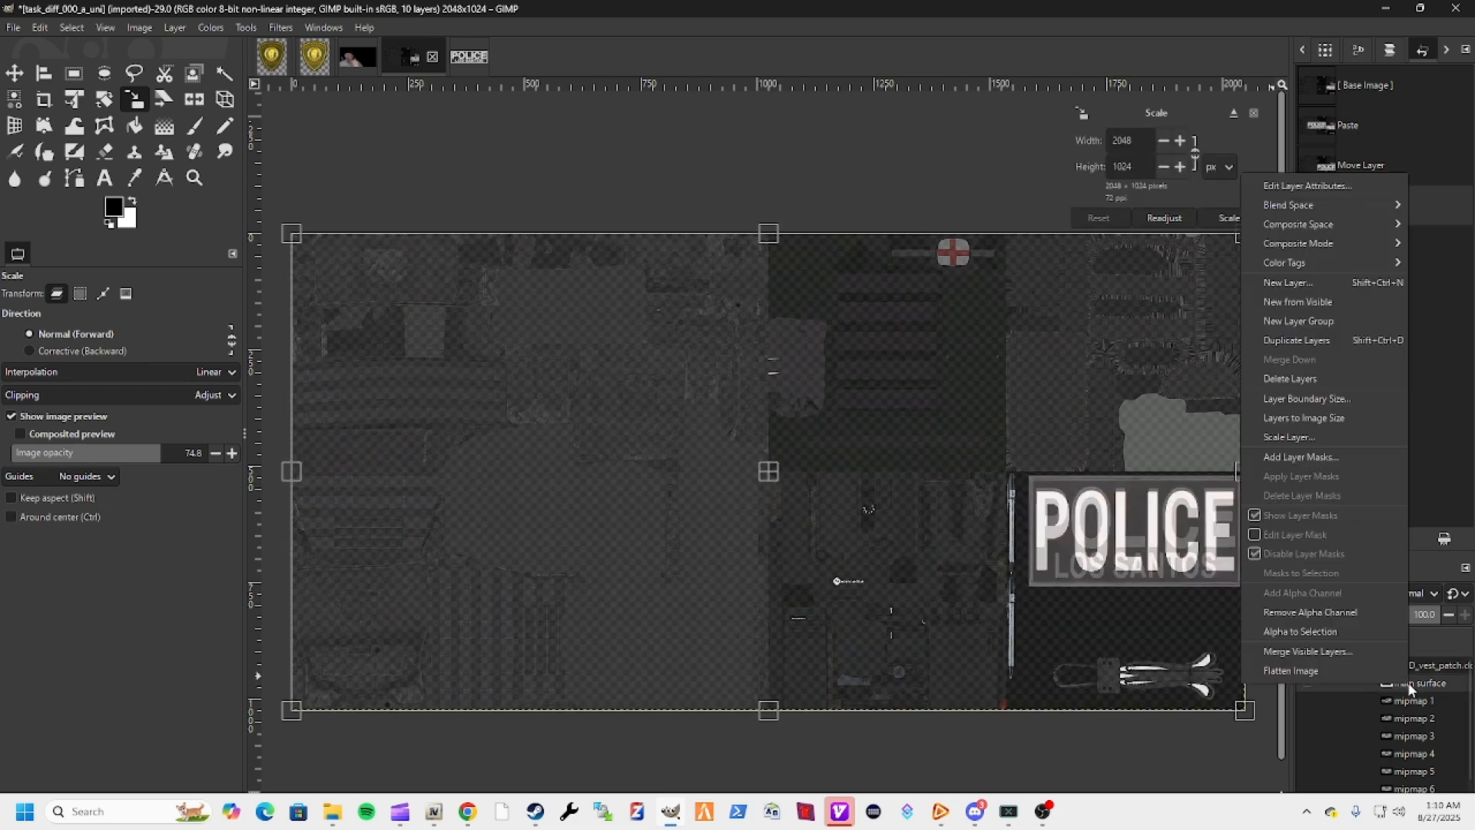
pyautogui.click(1325, 655)
pyautogui.click(744, 532)
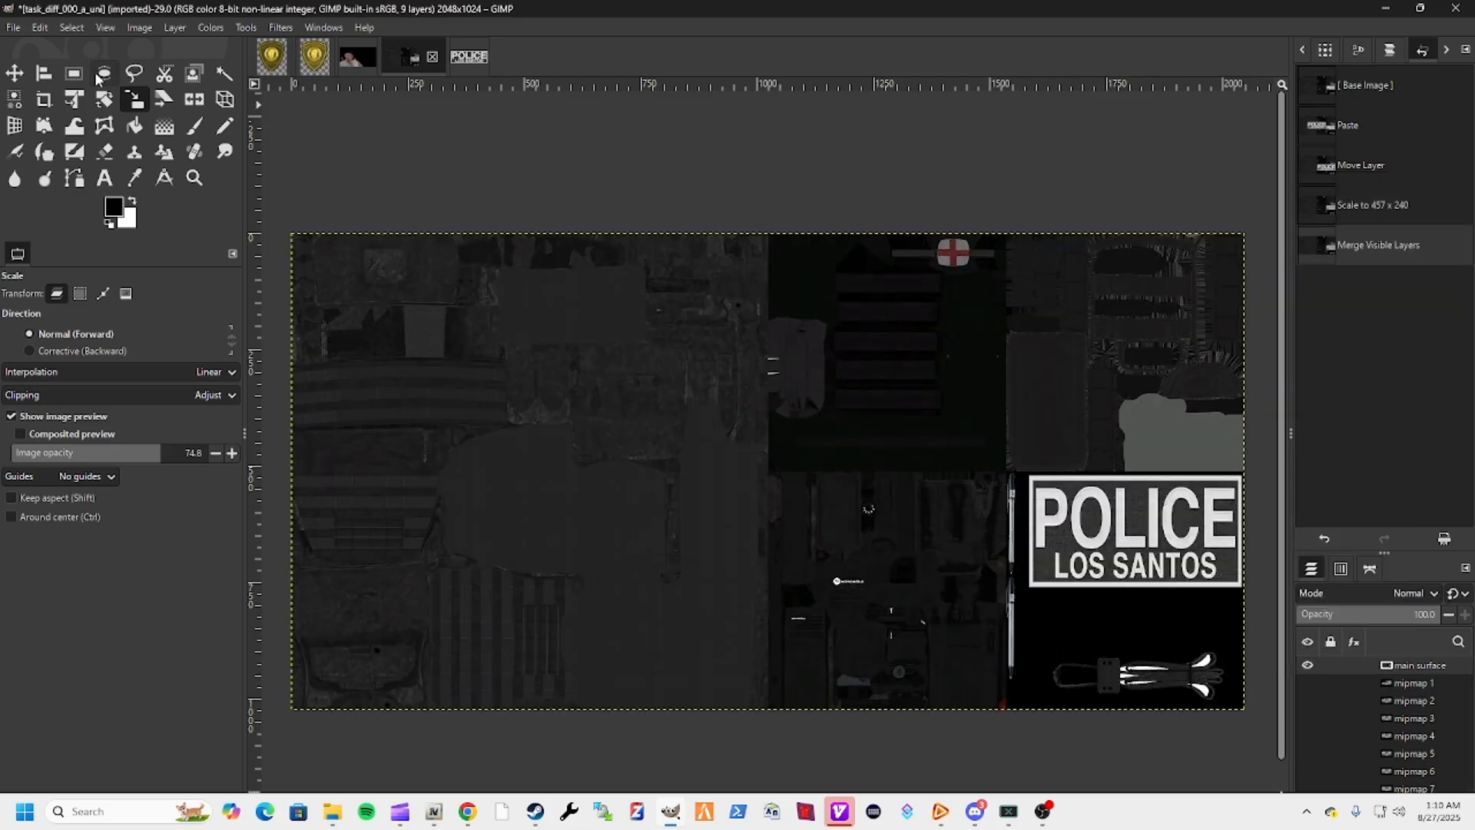
pyautogui.click(13, 29)
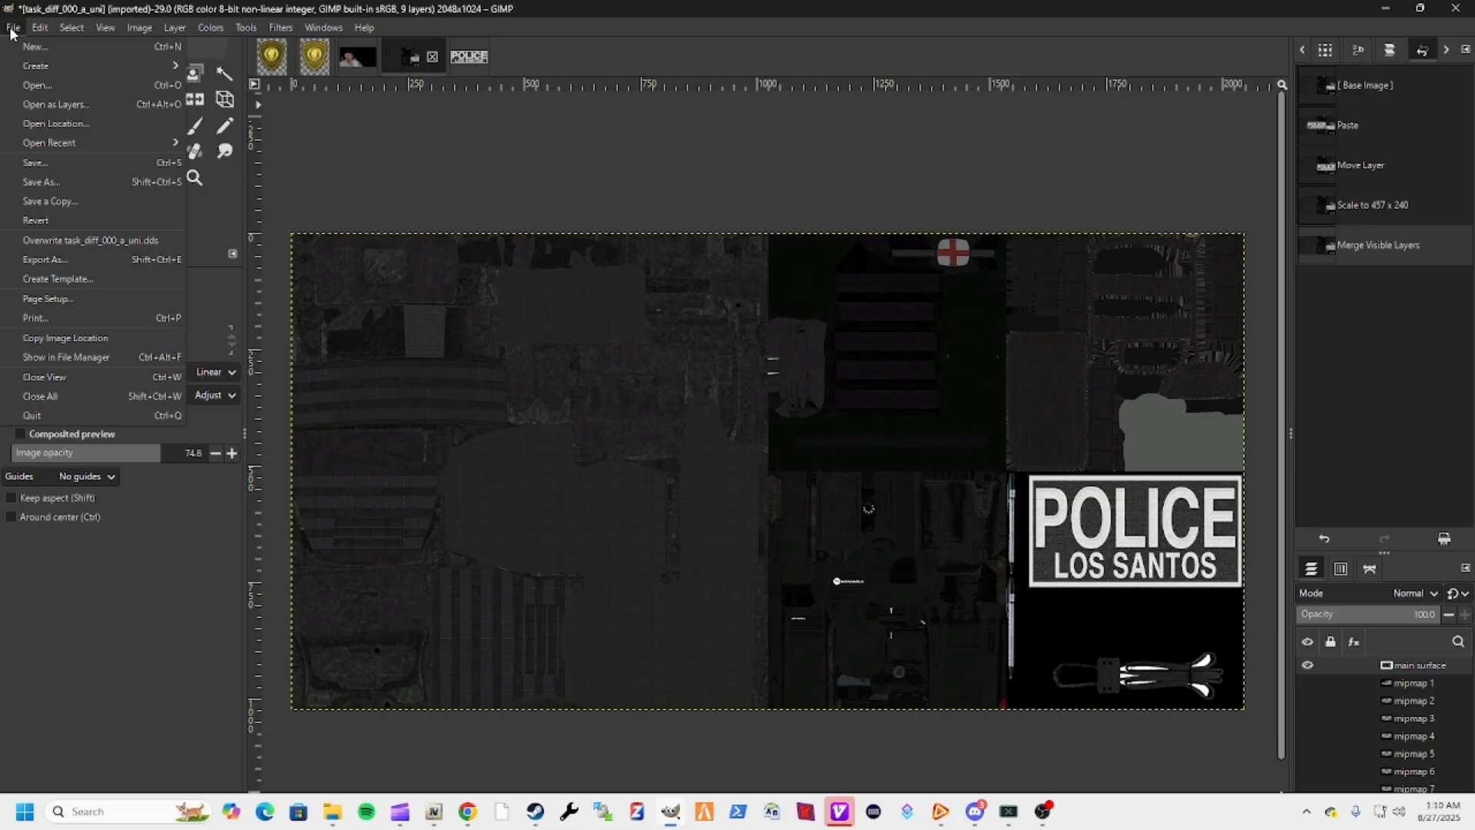
pyautogui.click(59, 241)
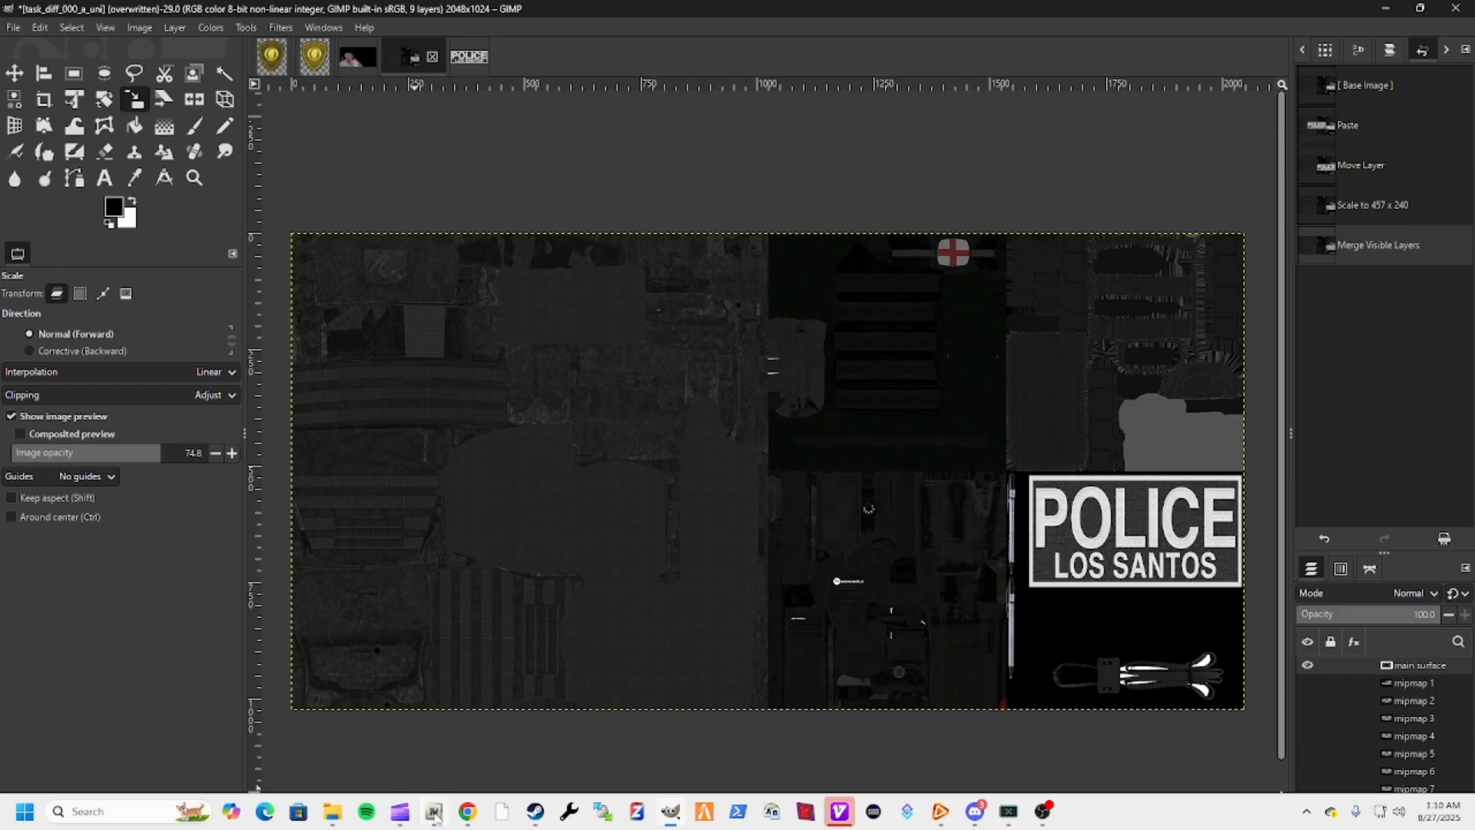
# In OpenIV, replace the texture in the task_diff_000_a_uni dictionary with task_diff_000_a_uni.dds from youtube_vid textures and save it
pyautogui.click(444, 751)
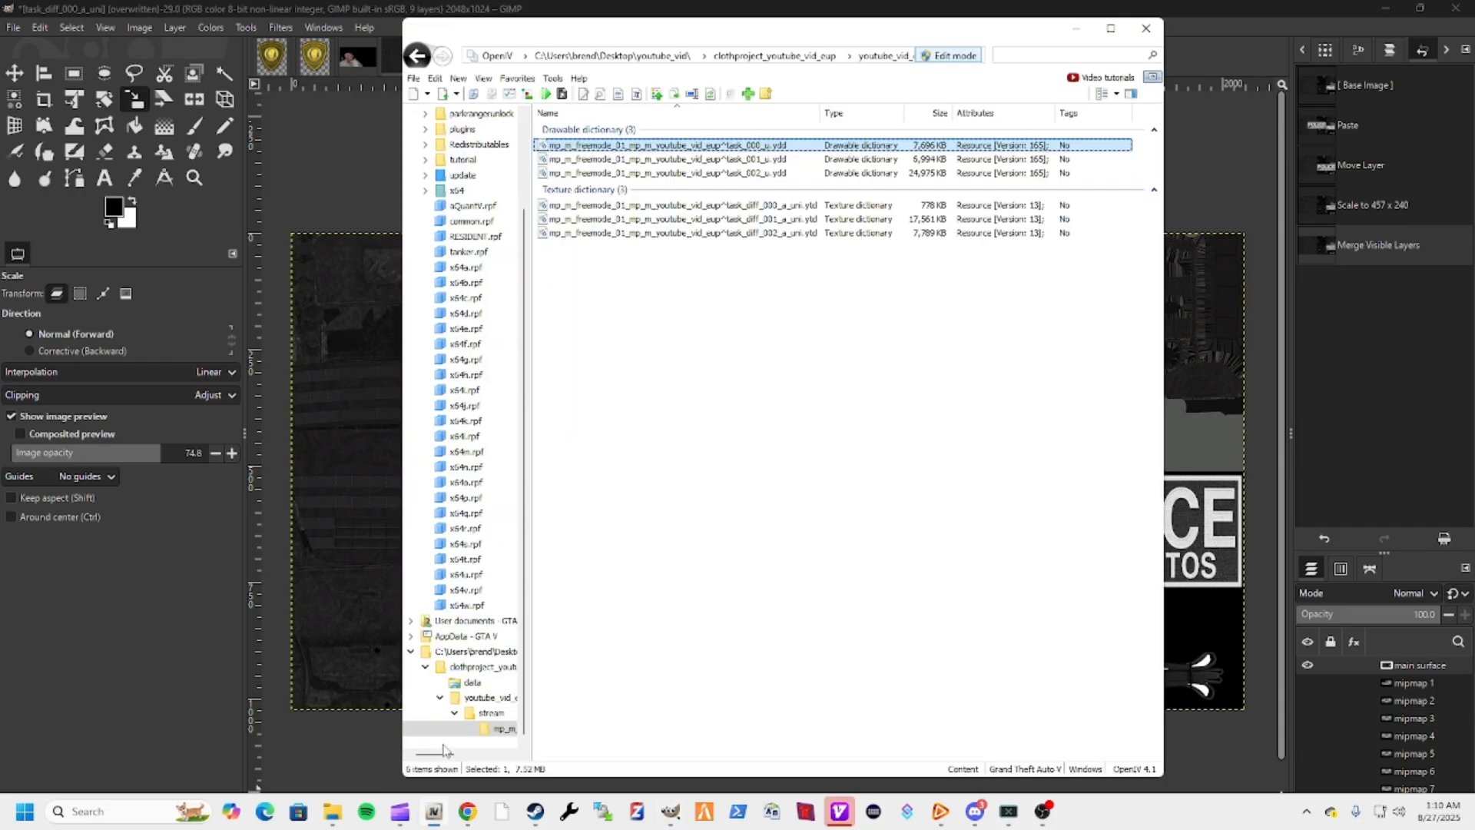
pyautogui.doubleClick(774, 209)
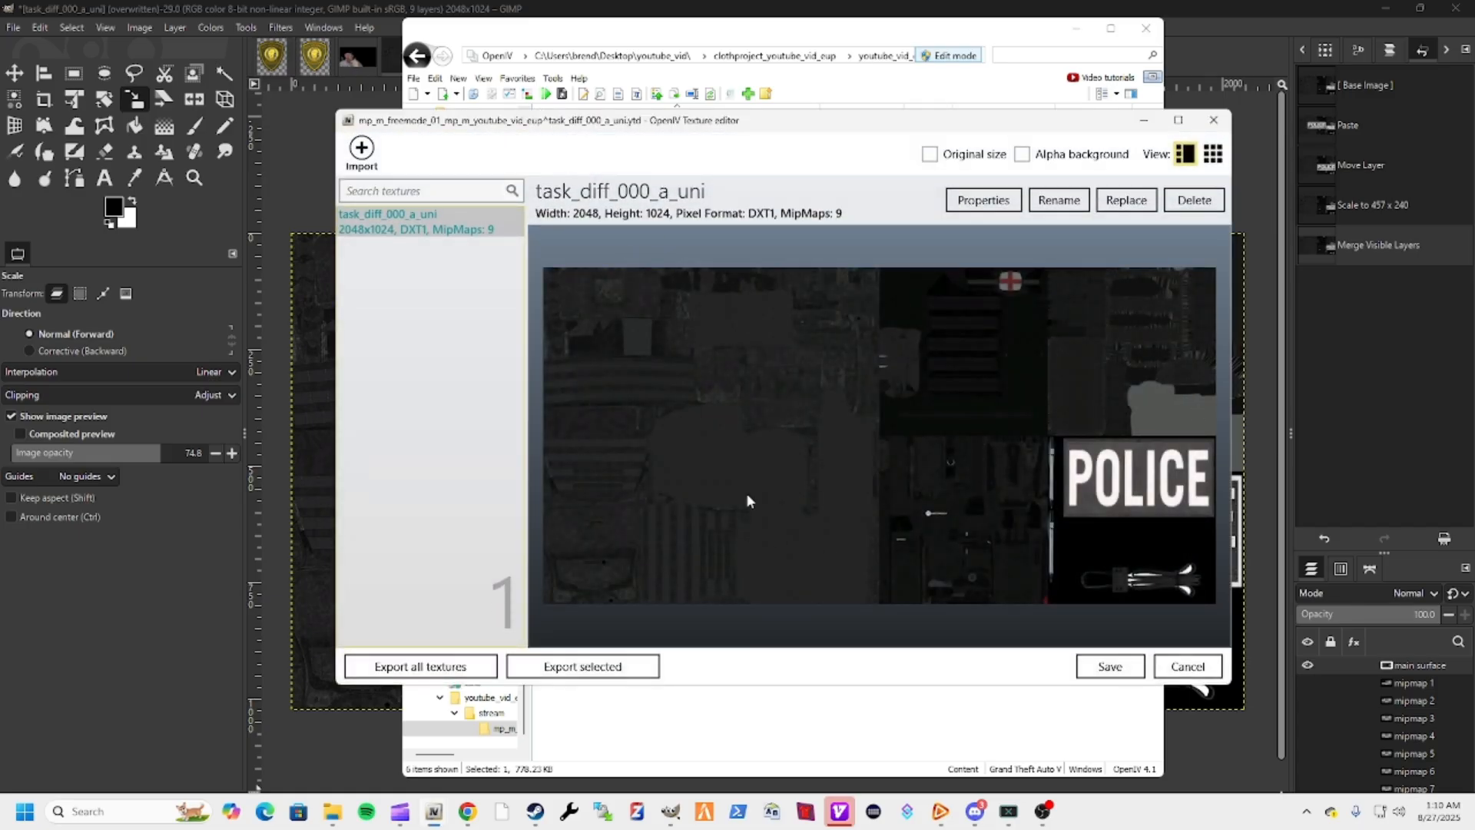
pyautogui.click(1124, 201)
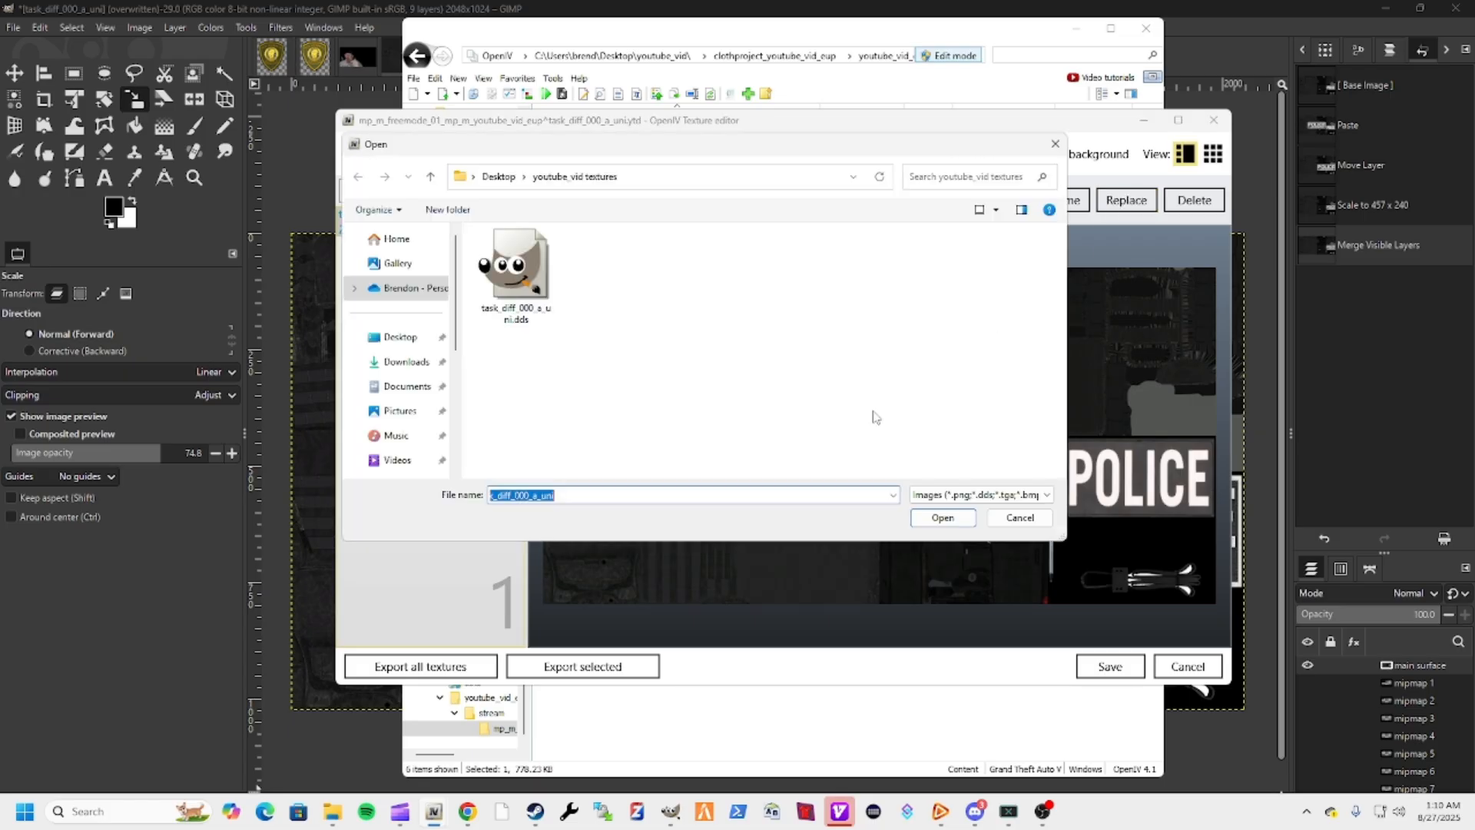
pyautogui.doubleClick(513, 269)
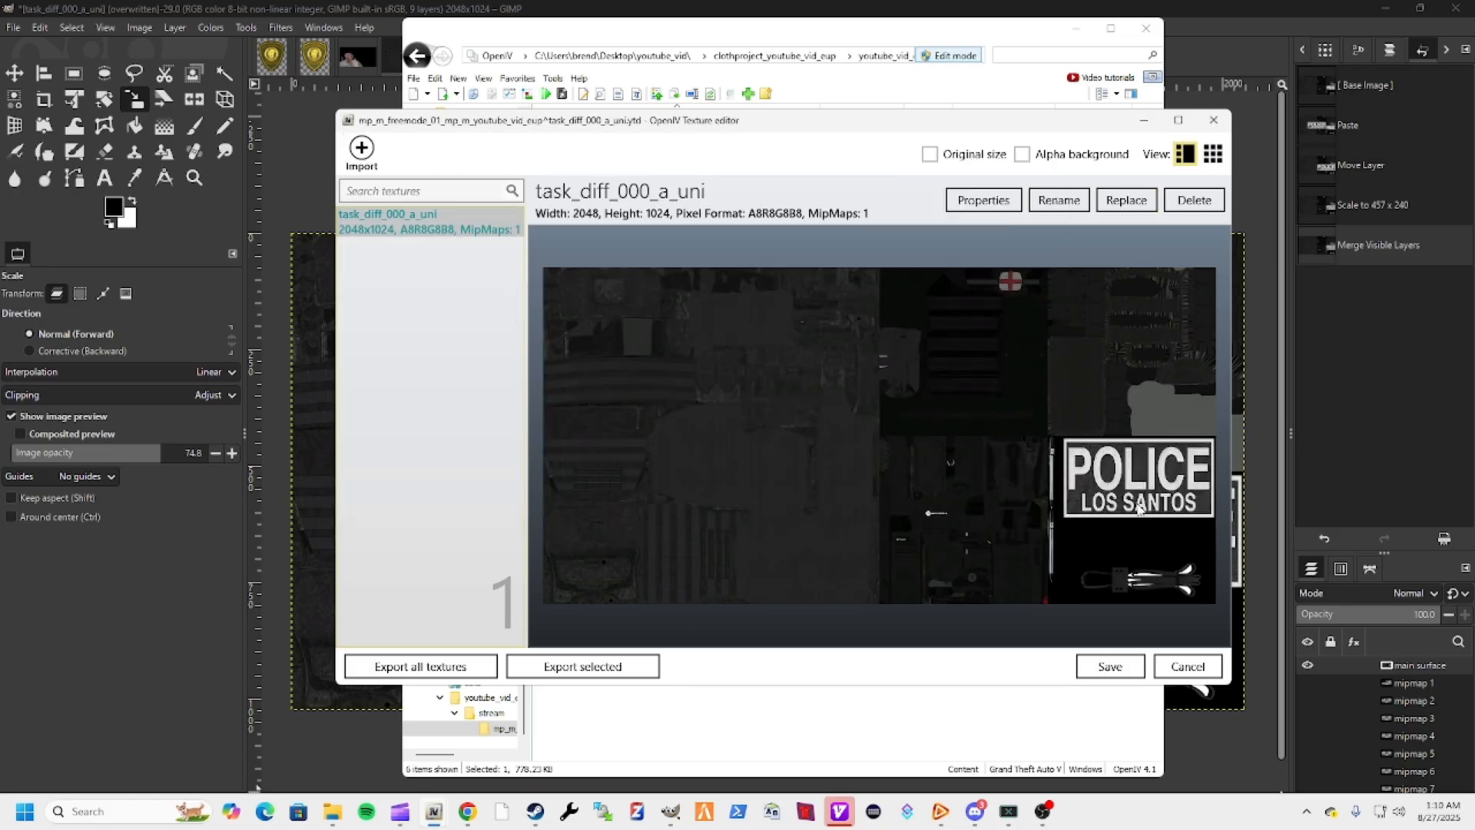
pyautogui.click(1109, 668)
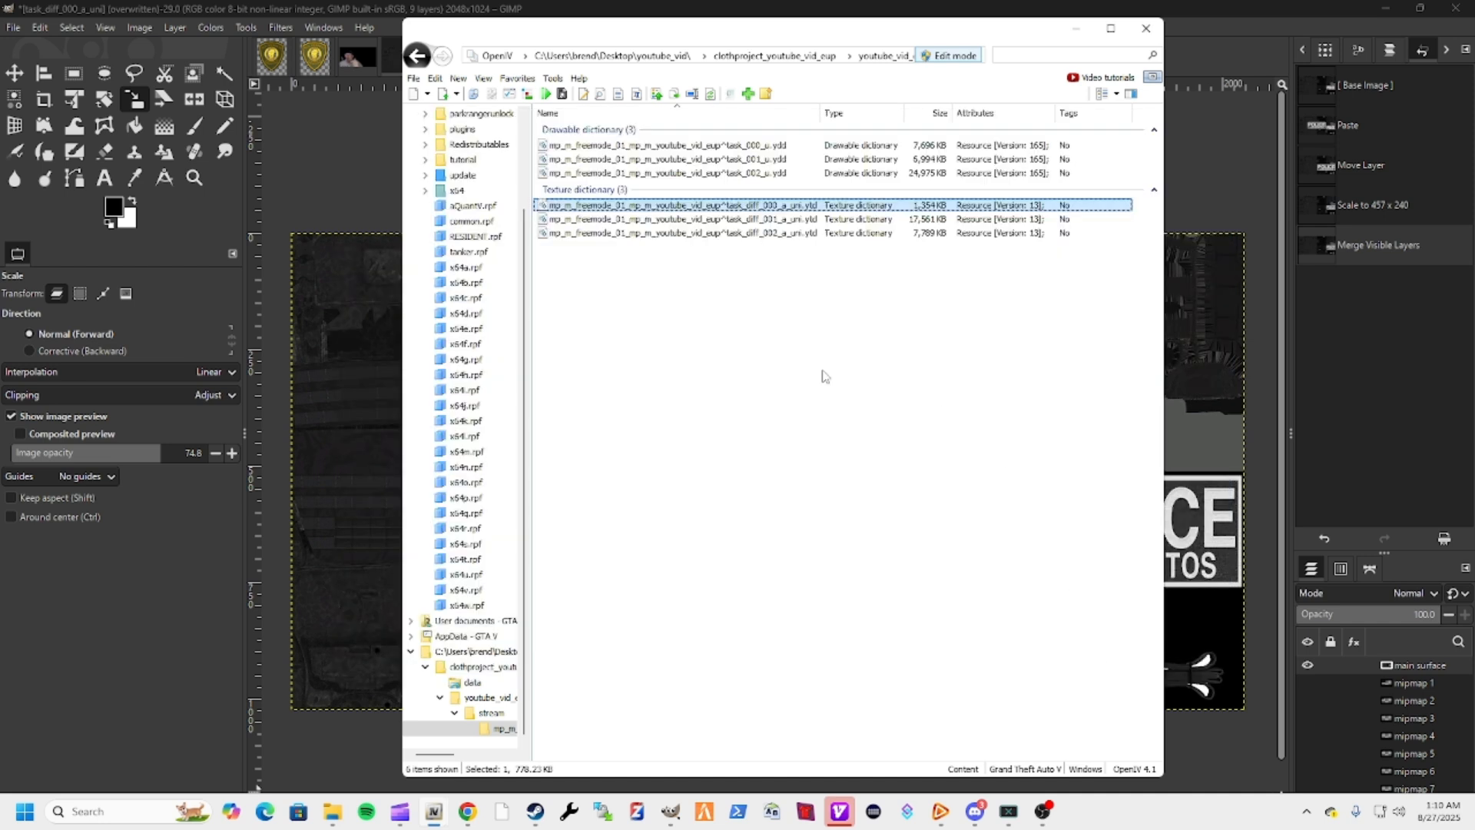
# Preview the task_000_u vest model with the updated task_diff_000_a_uni texture and examine its front patch
pyautogui.click(764, 147)
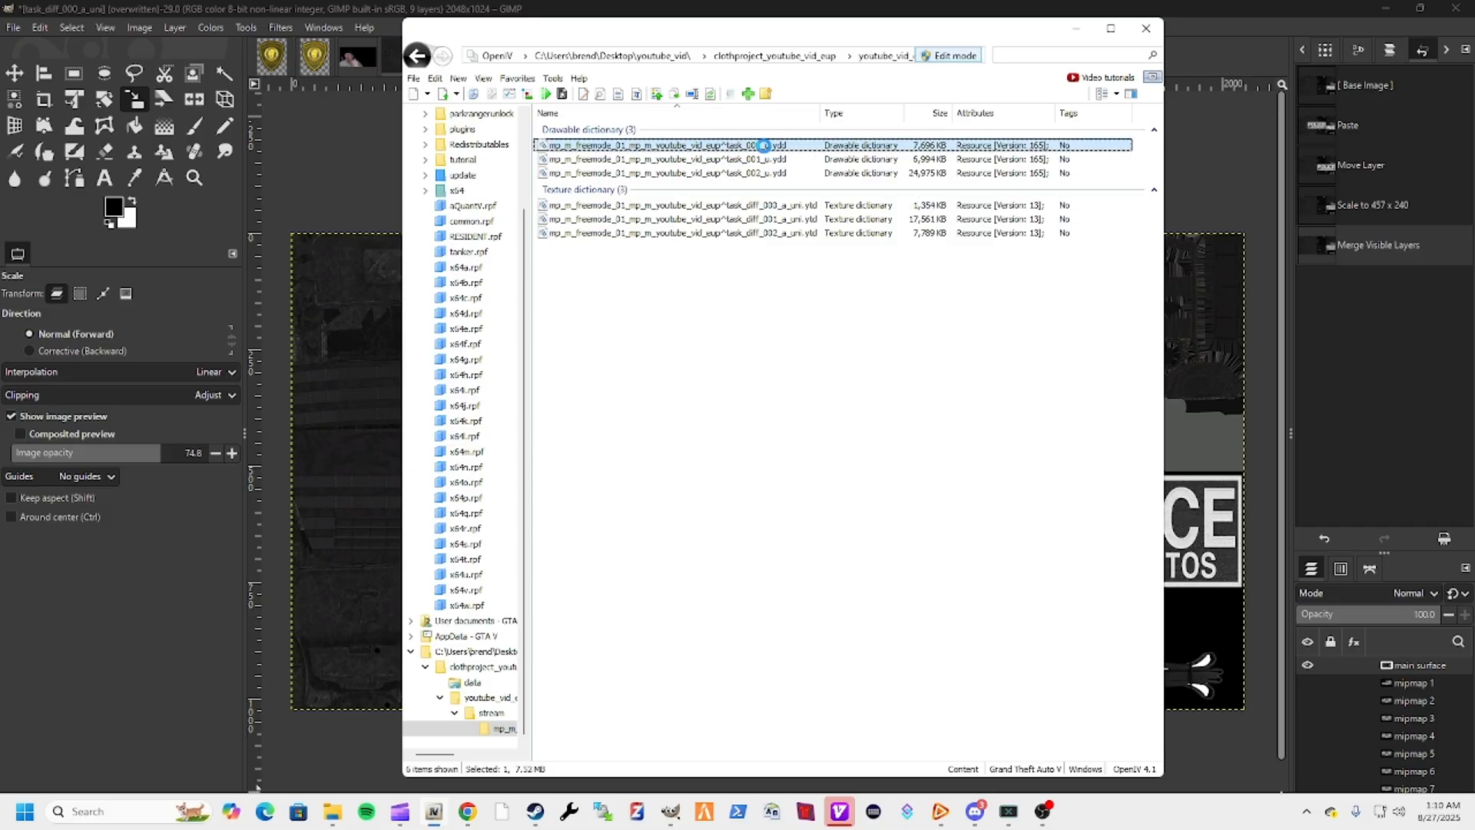
pyautogui.doubleClick(1046, 148)
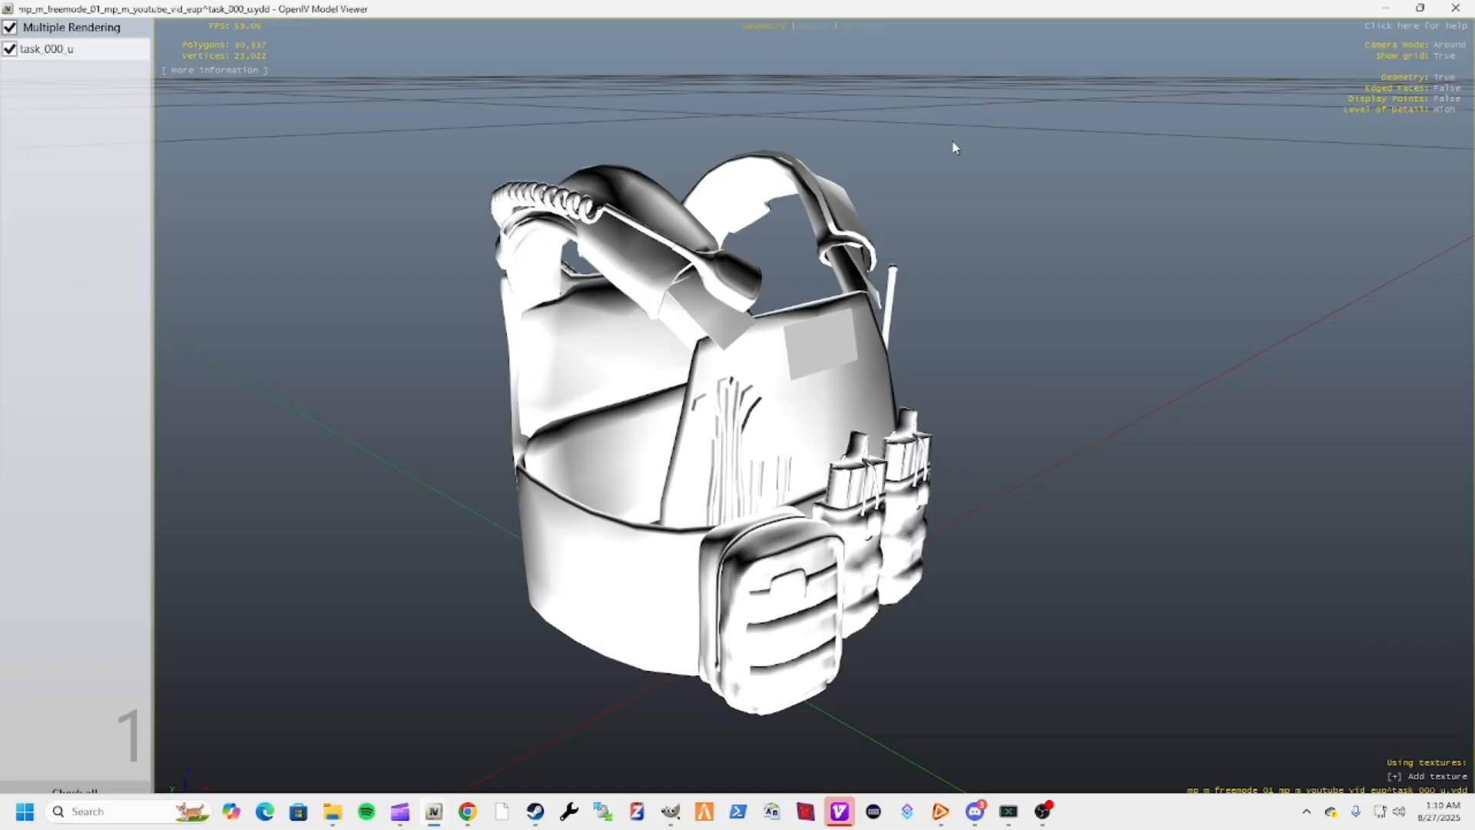
pyautogui.click(1394, 776)
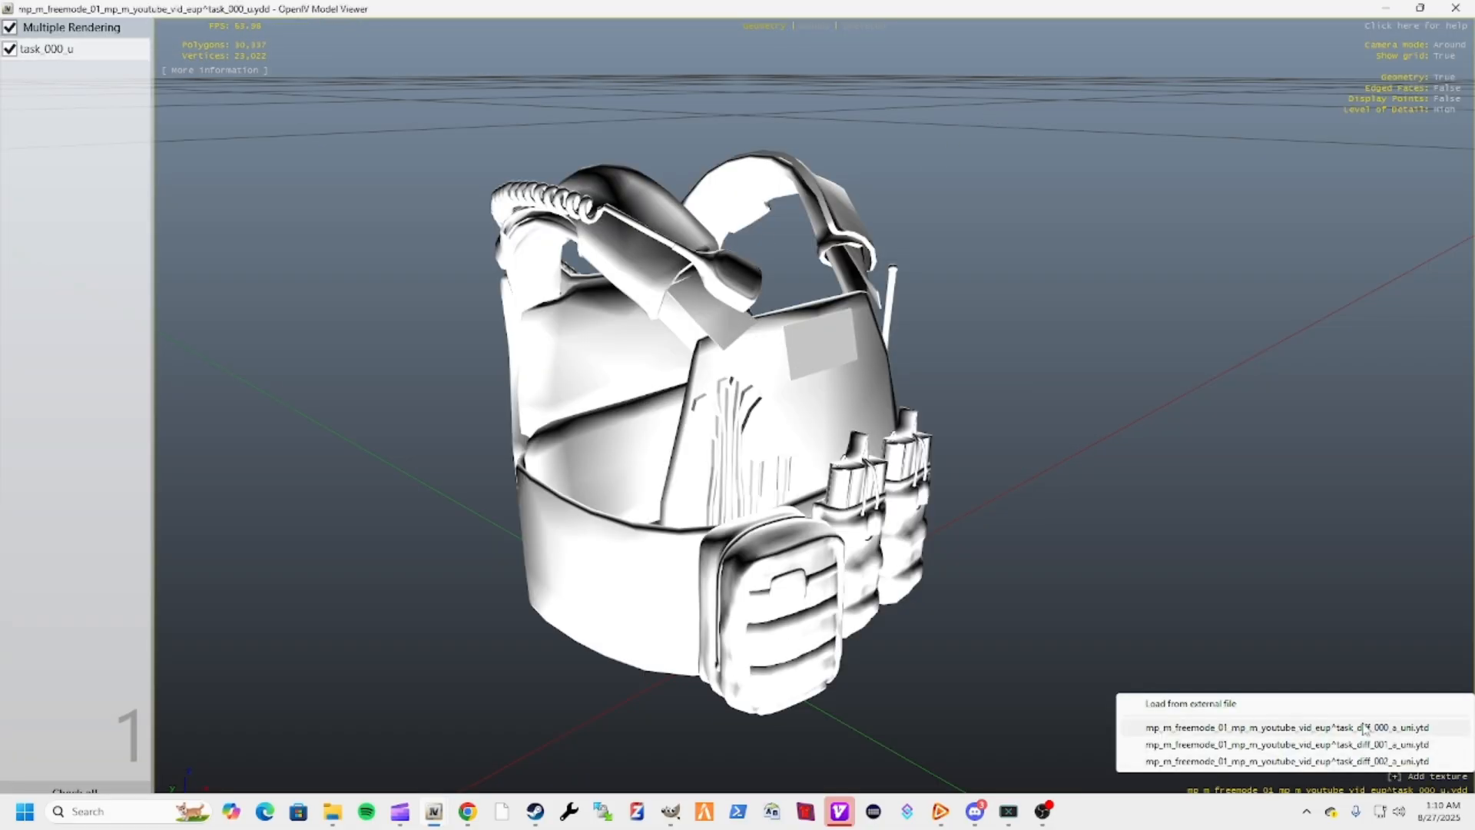
pyautogui.click(1337, 728)
pyautogui.moveTo(1334, 721); pyautogui.dragTo(831, 501)
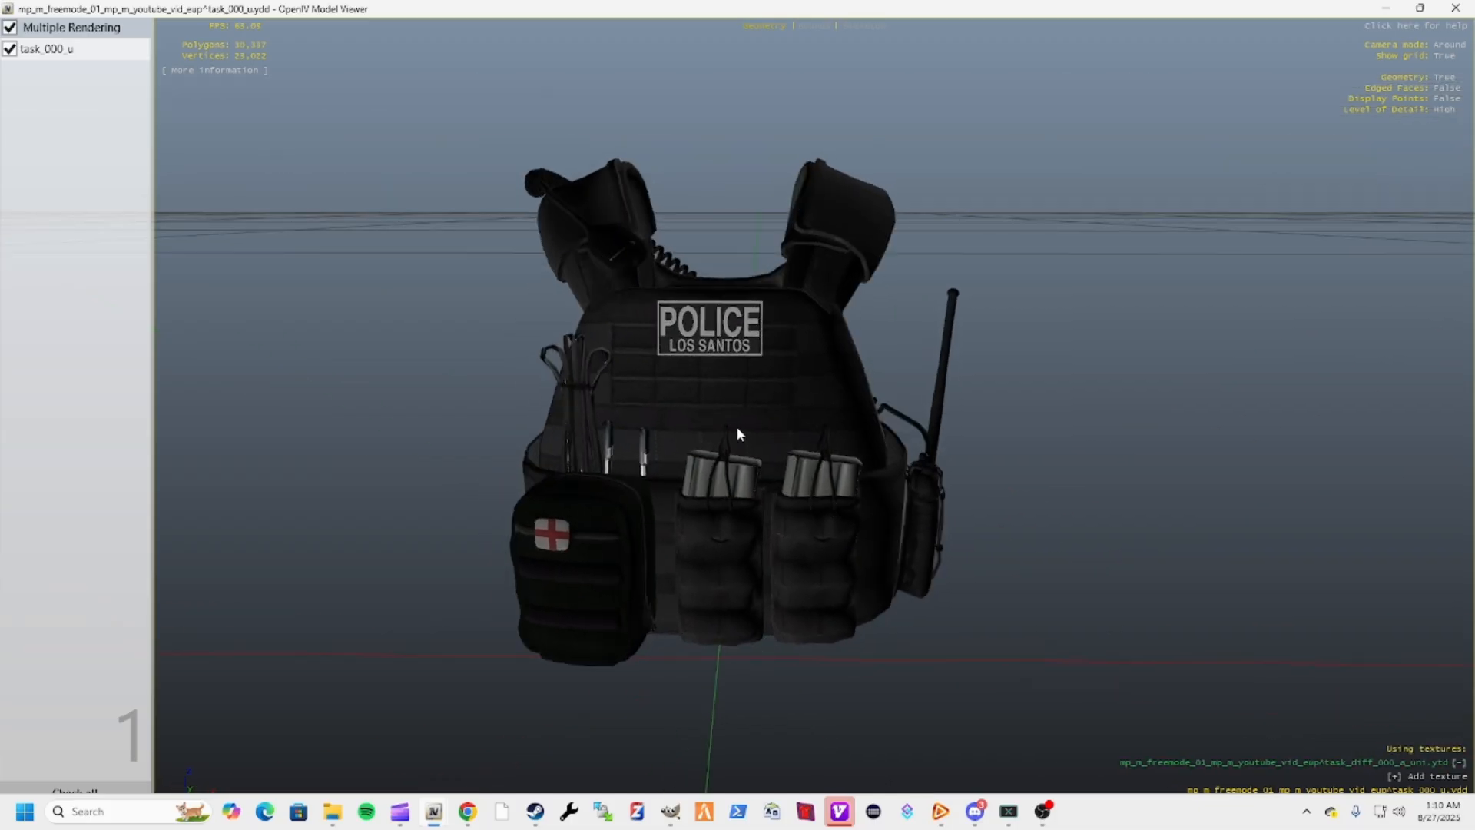
pyautogui.moveTo(735, 425); pyautogui.dragTo(763, 541)
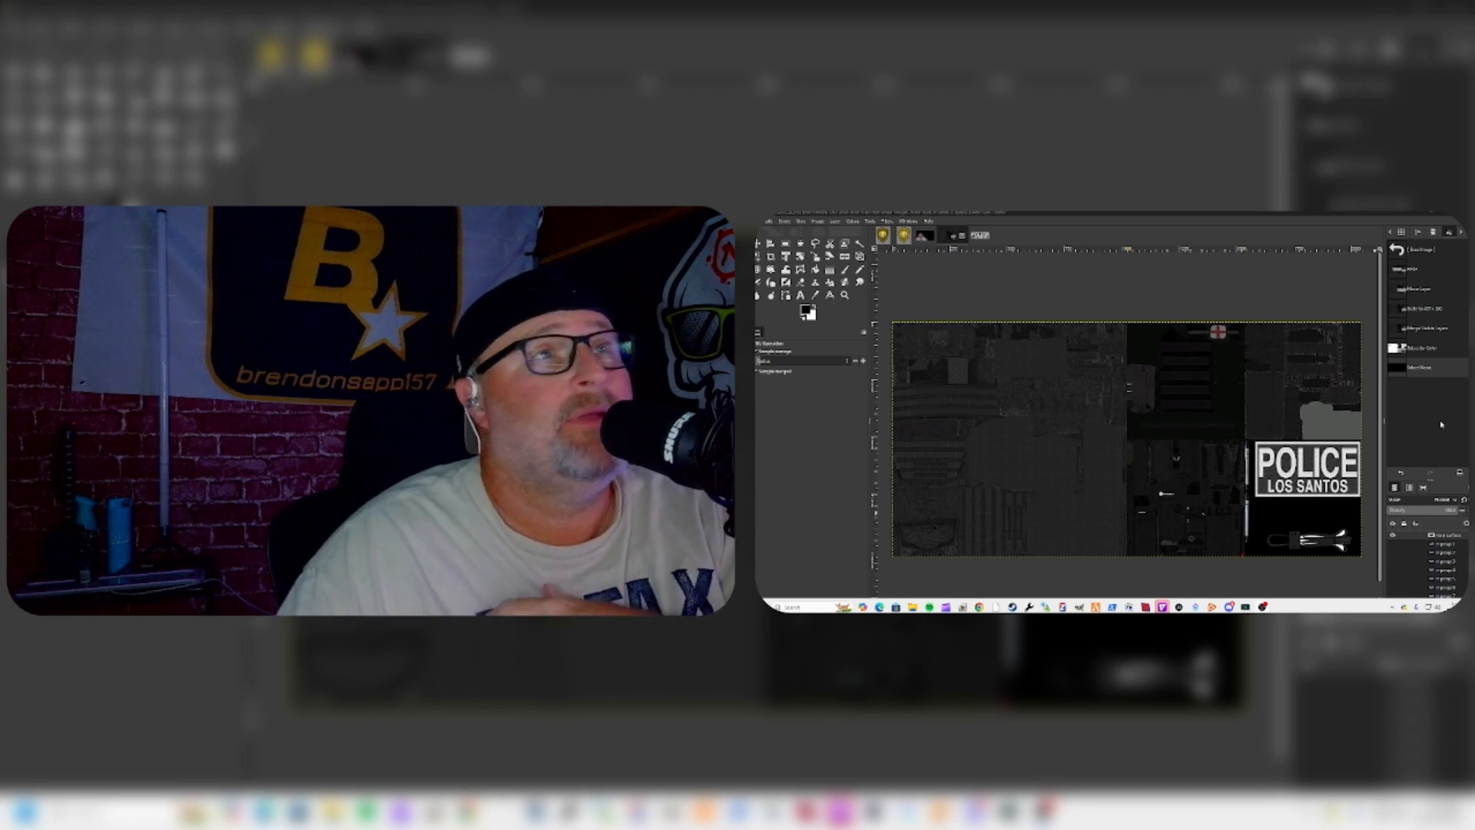
# Minimize GIMP, check the patch on the vest model's back, close the preview, and select the task_diff_000_a_uni texture dictionary
pyautogui.click(1432, 212)
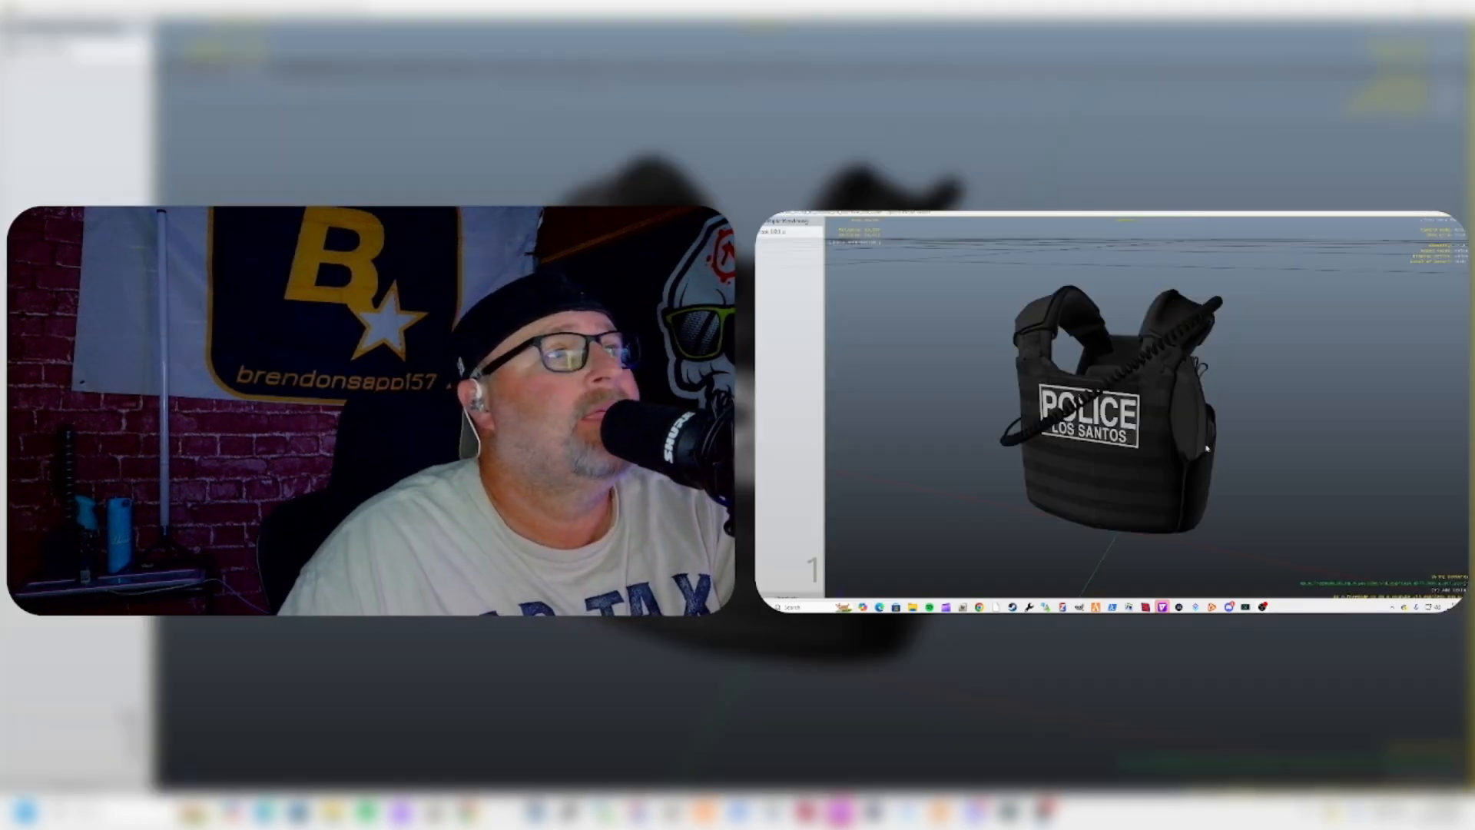
pyautogui.moveTo(1197, 438); pyautogui.dragTo(1270, 436)
pyautogui.click(1463, 214)
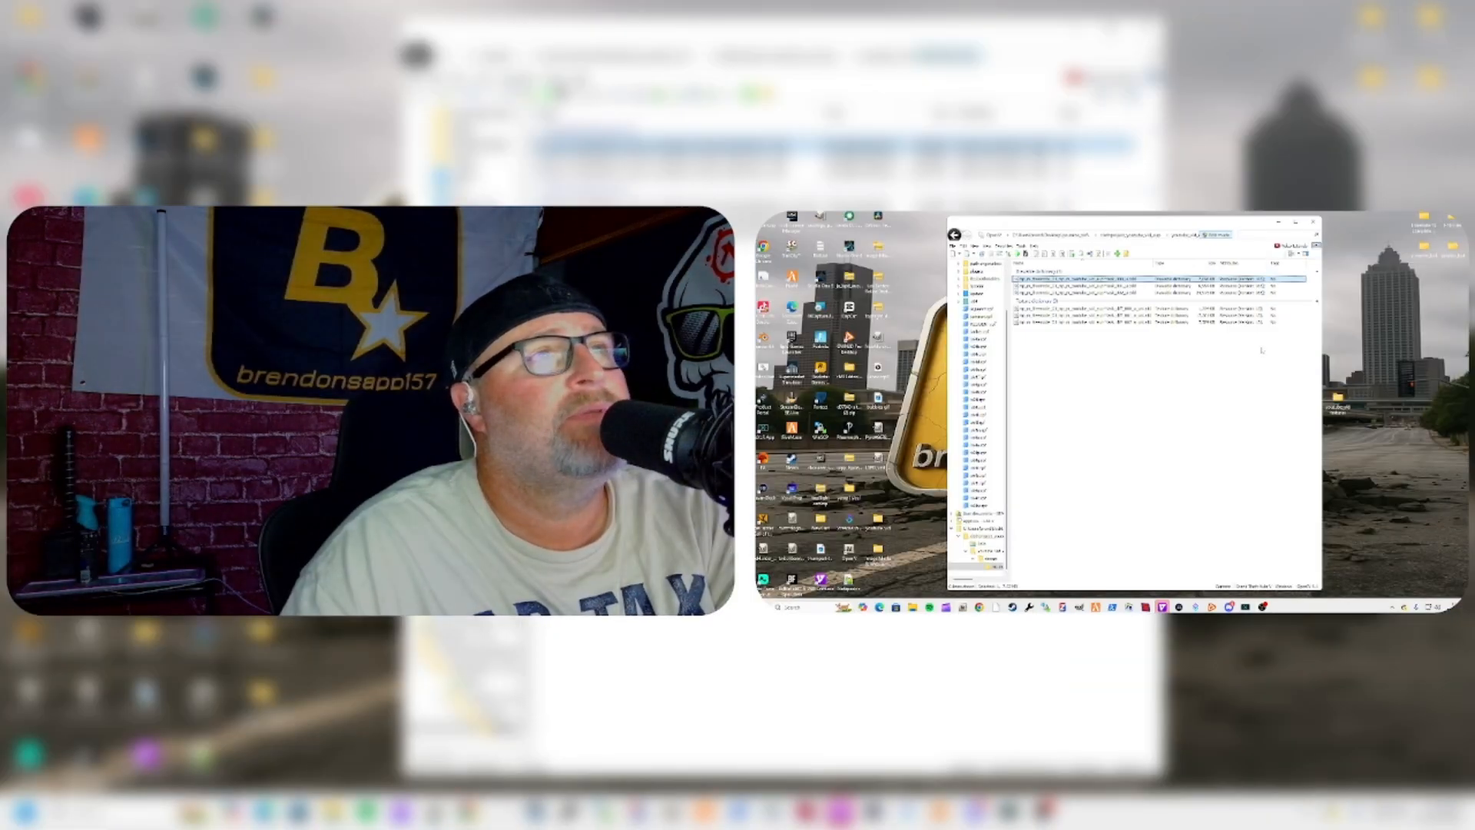
pyautogui.click(1056, 309)
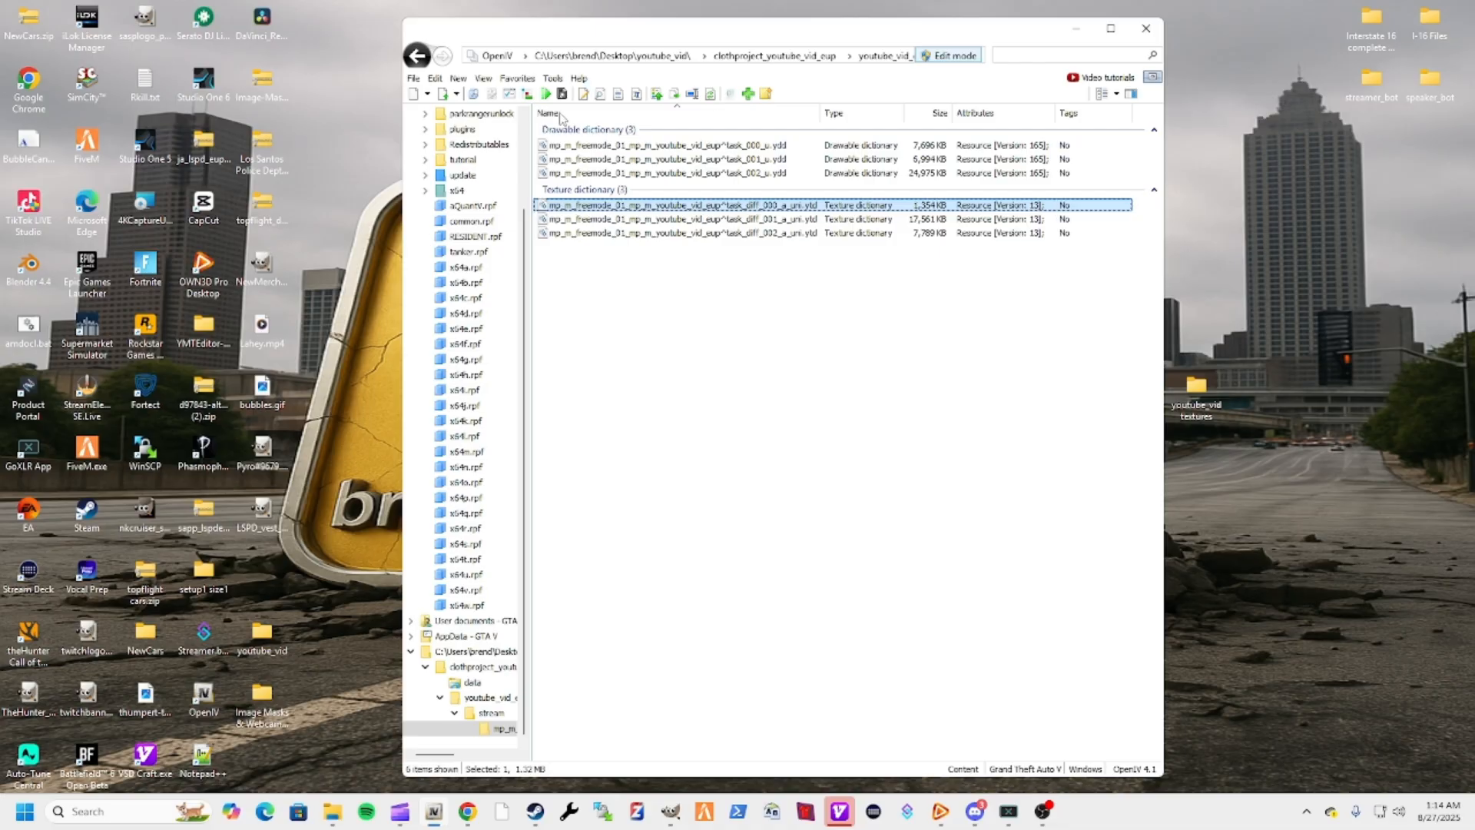